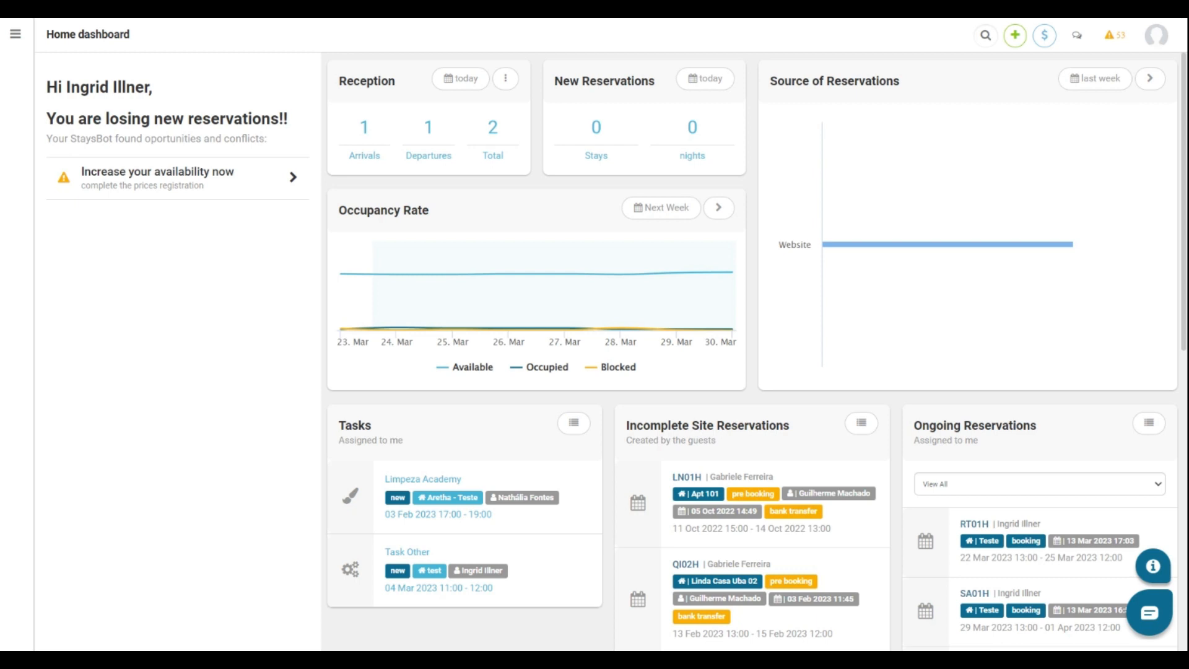
Bring up Settings > Owner Settings > Commission, showing Fixed Commission % at 30%.
click(12, 35)
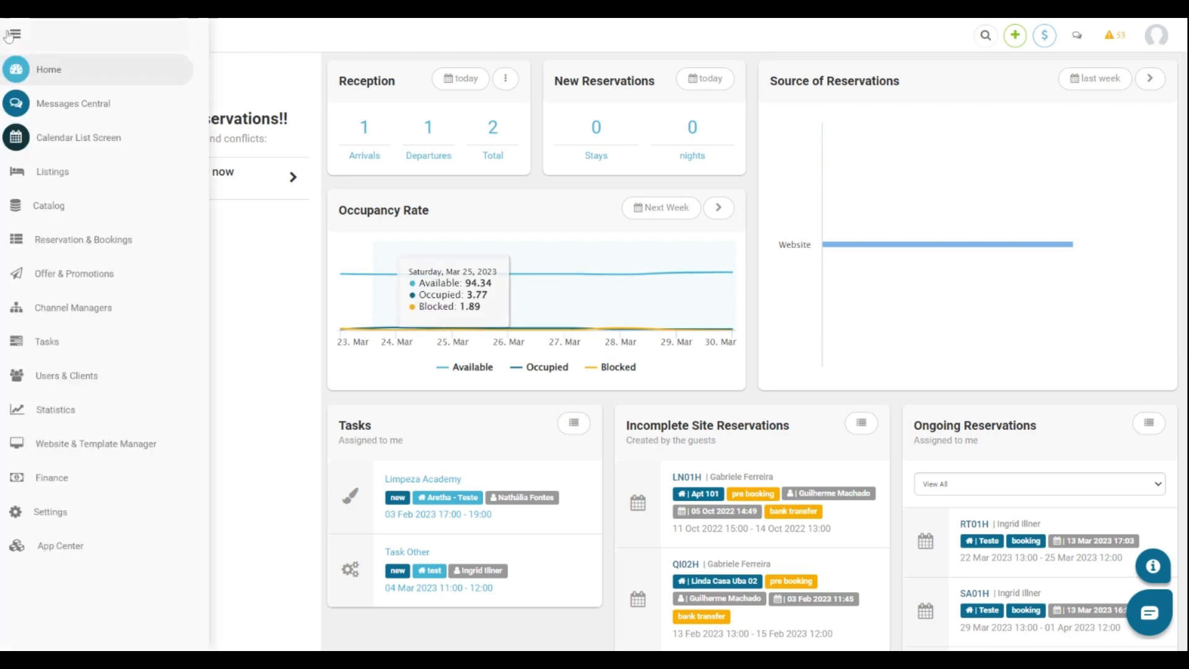
click(49, 510)
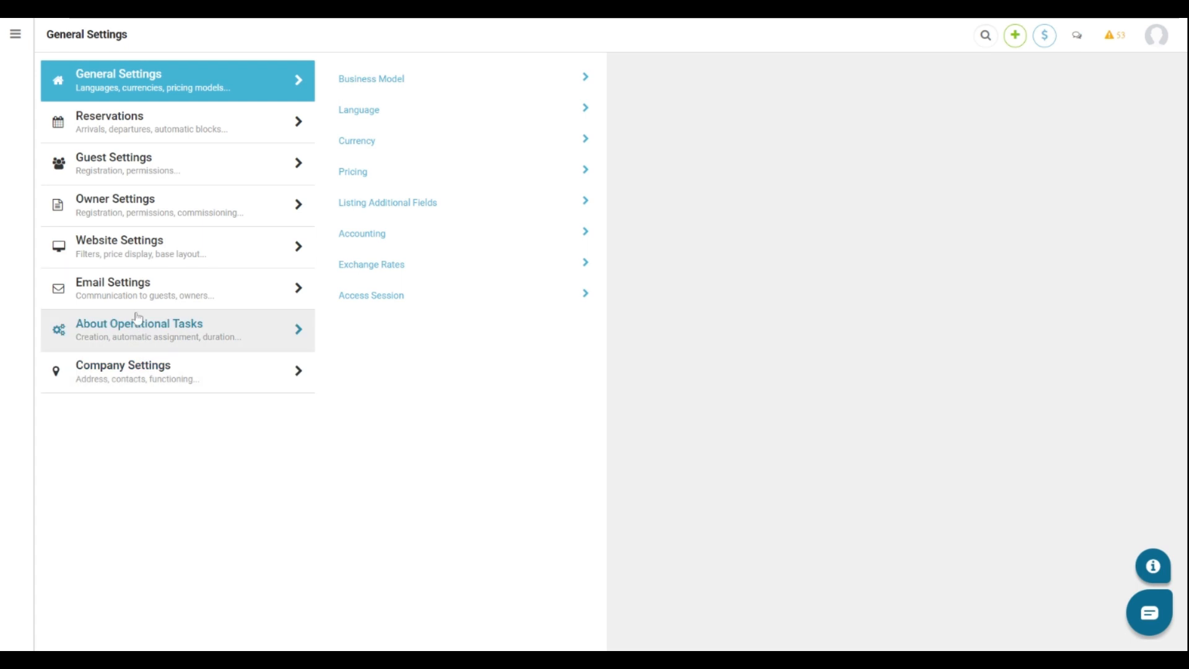
click(144, 198)
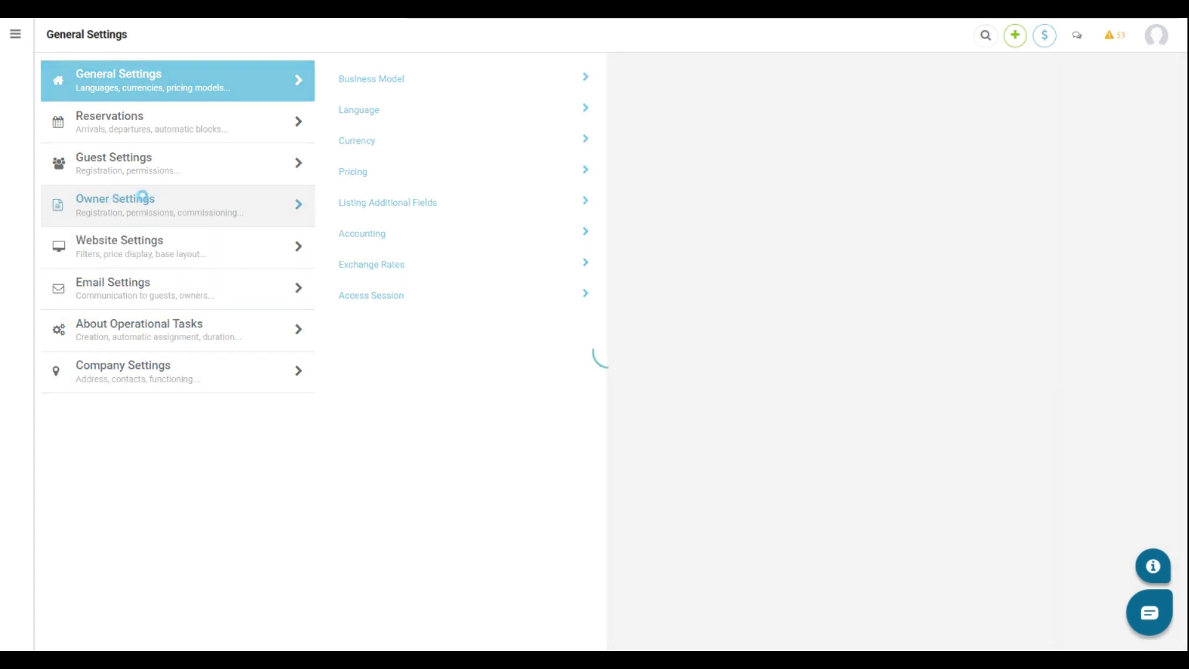
click(379, 147)
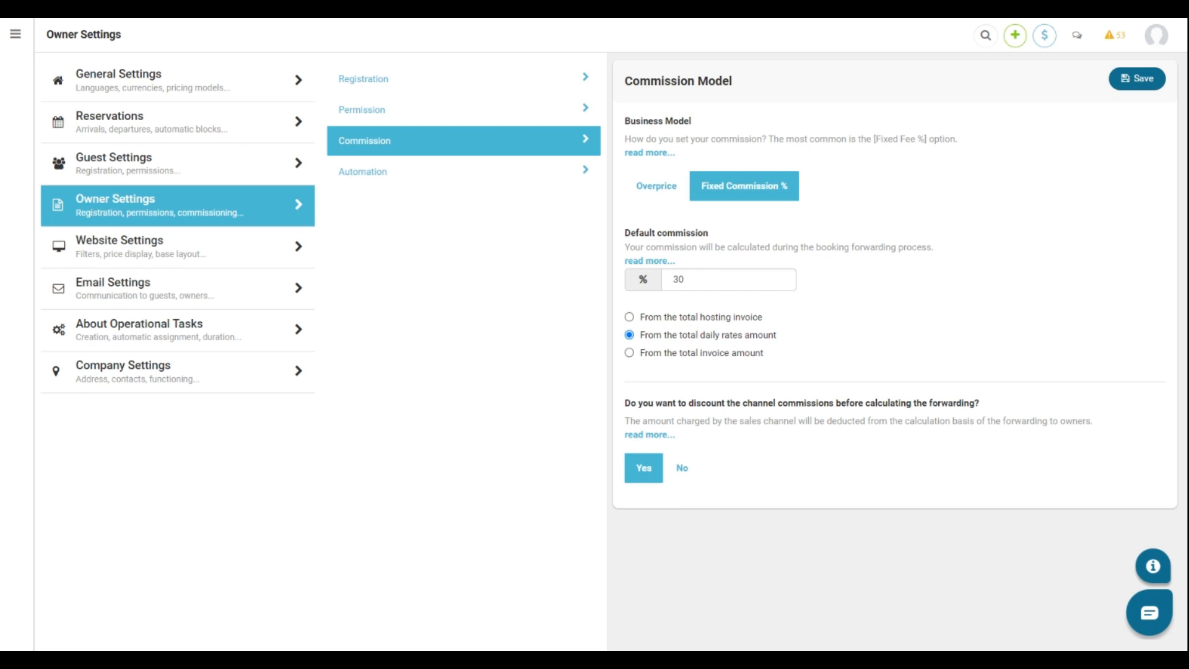
Replace the Default commission value of 30 with 20%.
click(678, 279)
key(ctrl+a)
text(20)
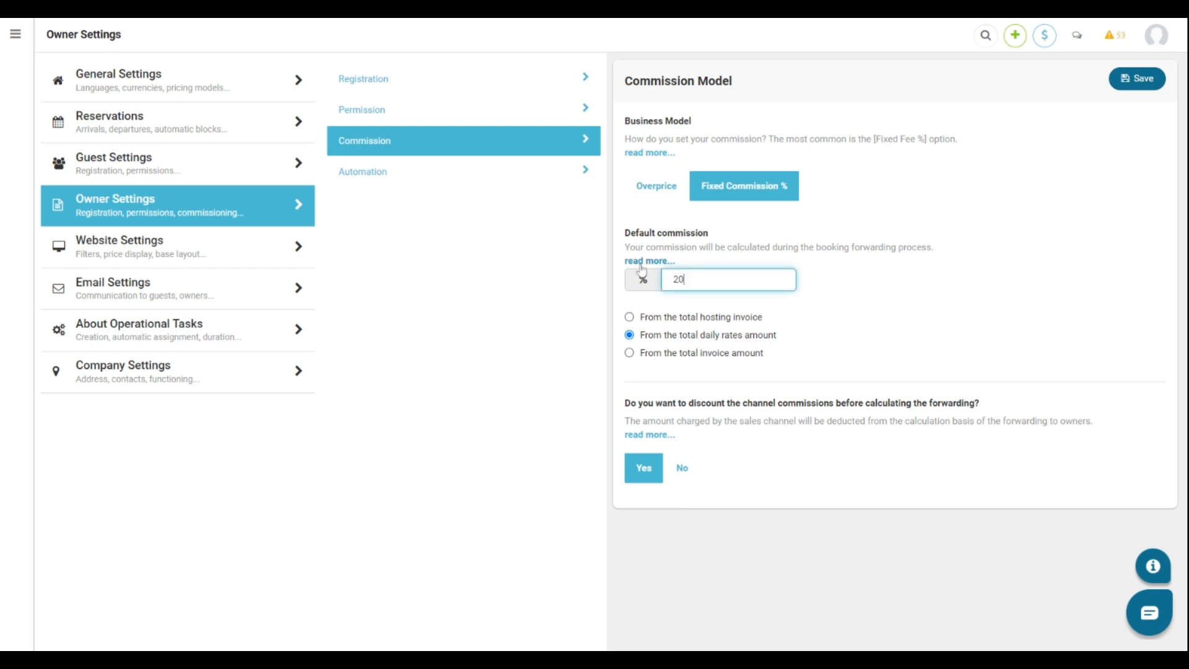
click(865, 300)
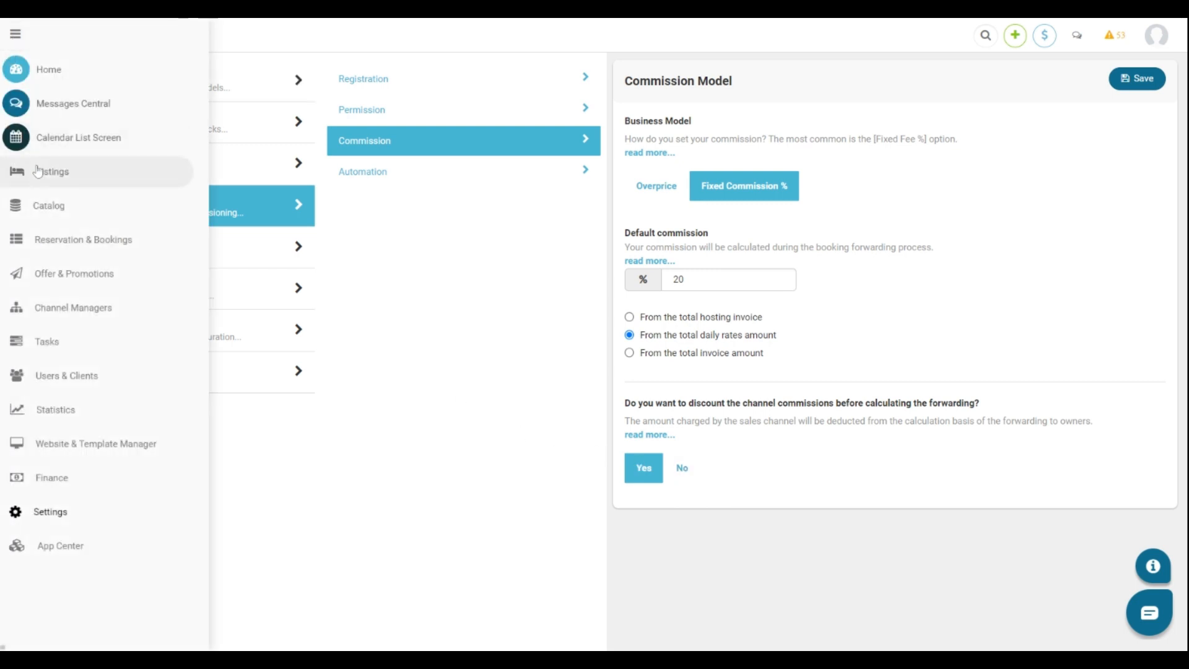
Open the Finance > Contract Configuration settings of listing Apt 101.
click(39, 172)
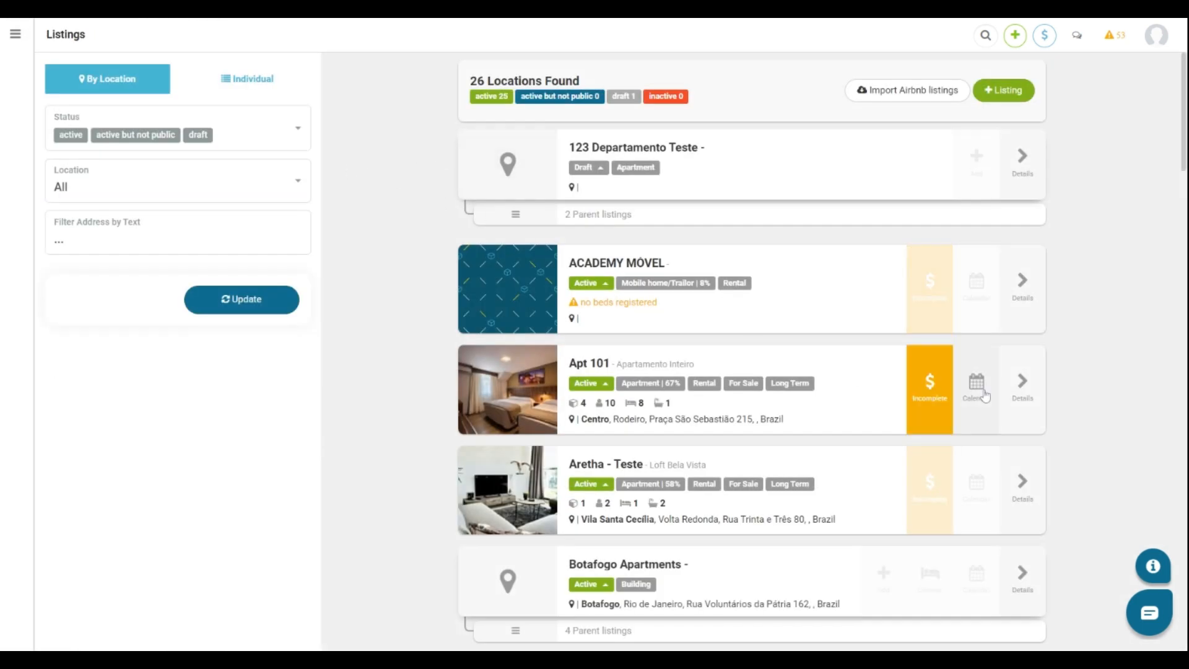
click(1022, 385)
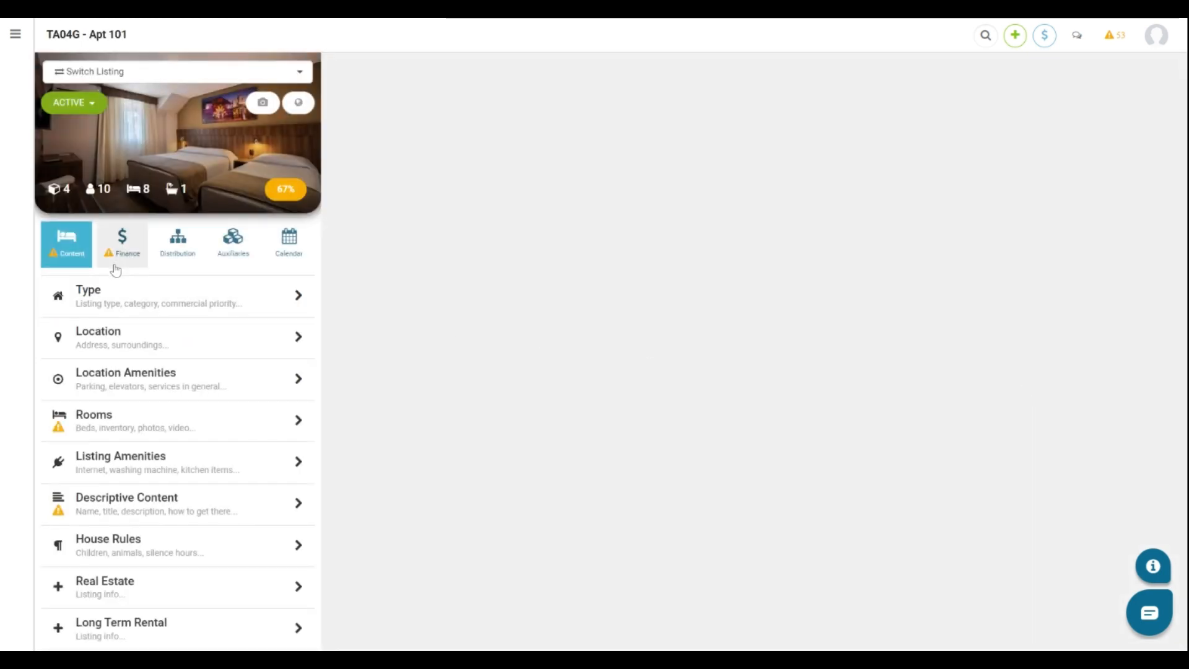
click(116, 263)
click(151, 294)
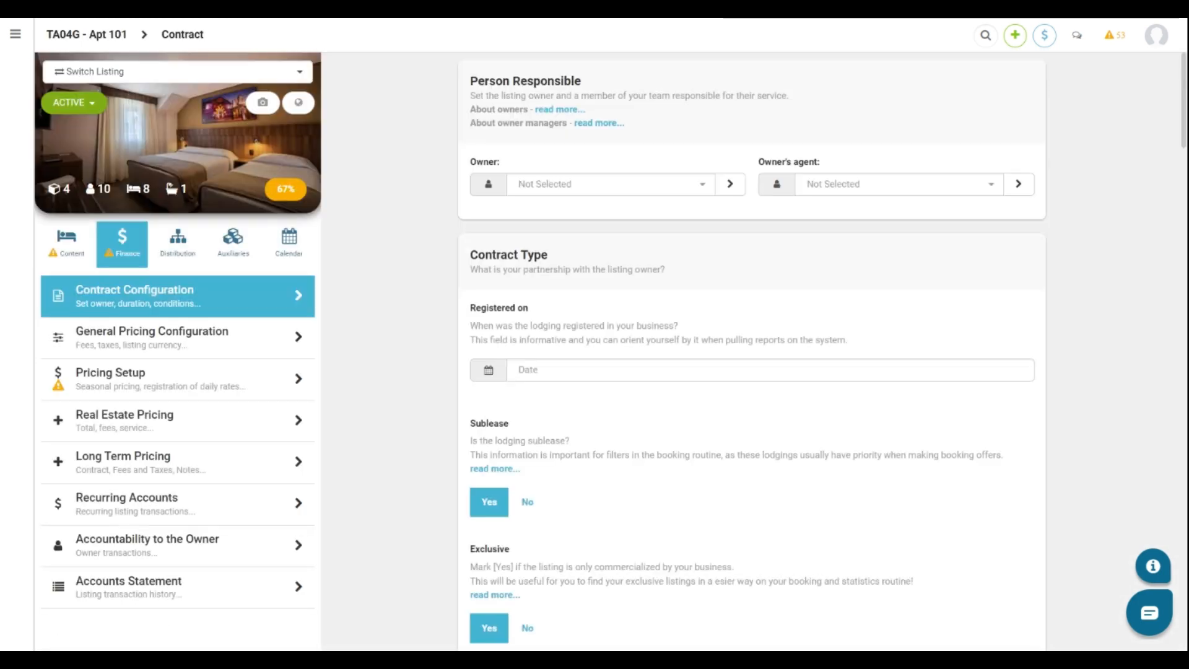
scroll(752, 347, down, 5)
scroll(752, 347, down, 8)
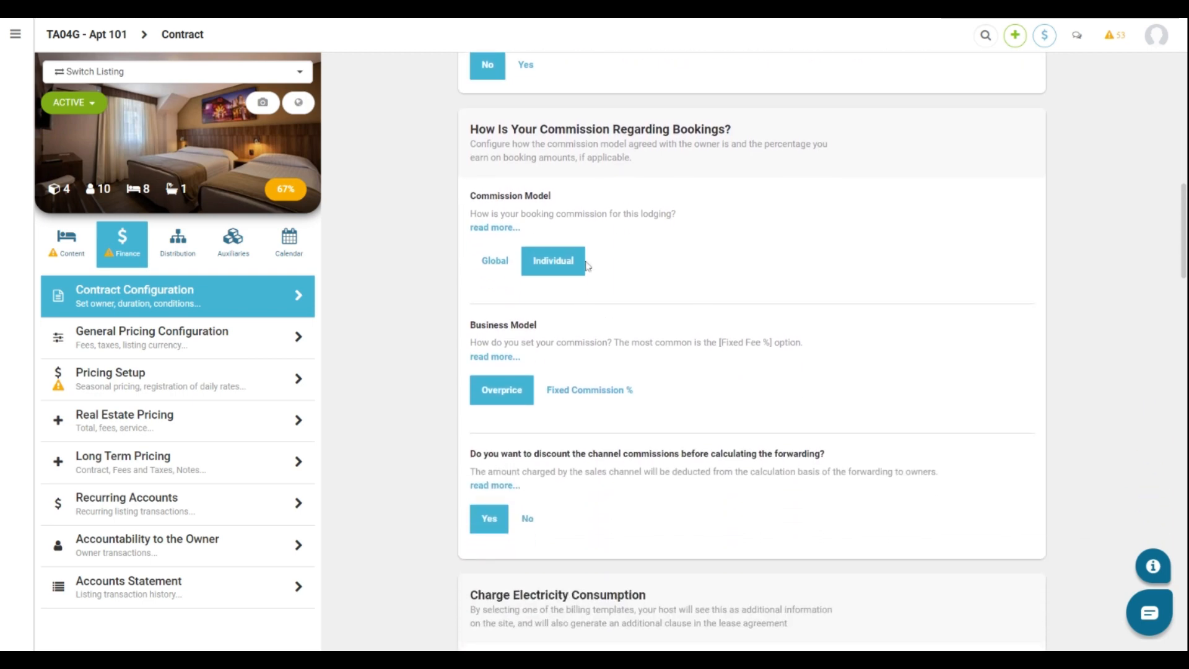
Set Apt 101's Commission Model to Individual and save the contract settings.
click(502, 256)
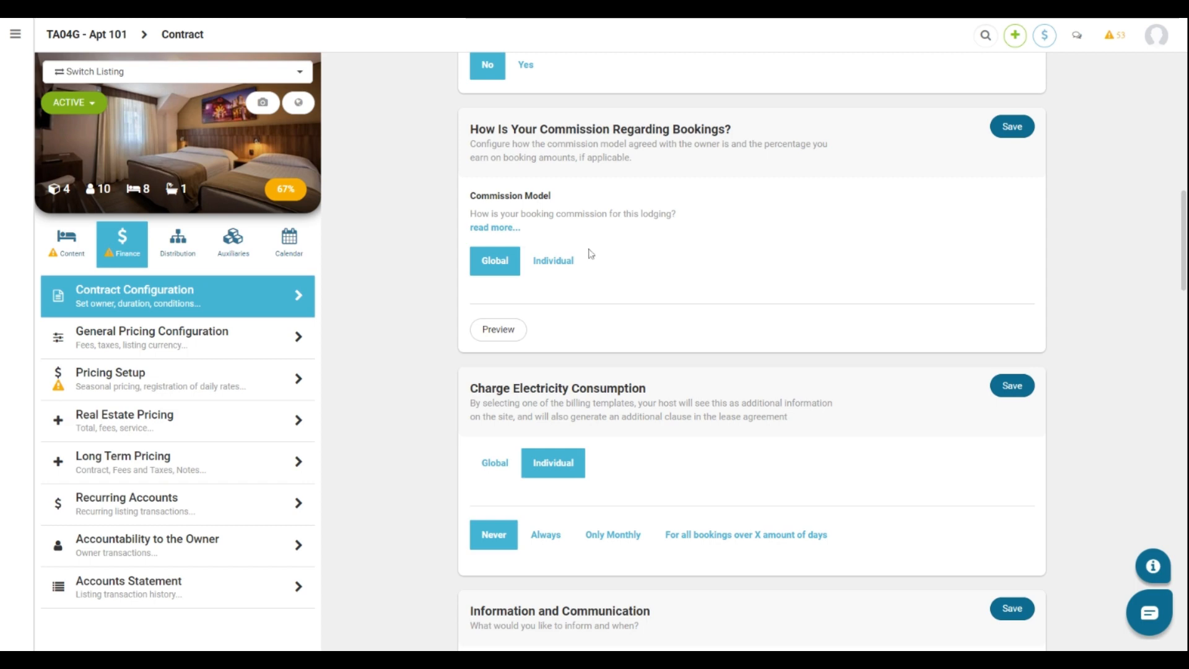
click(570, 263)
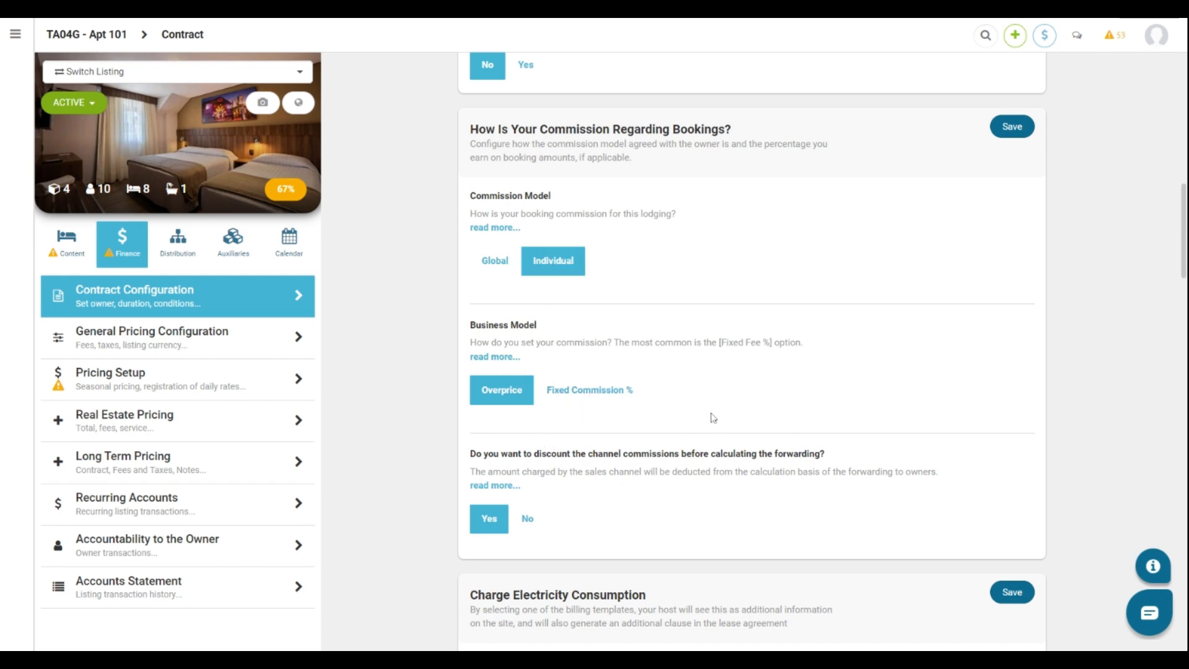
click(1015, 127)
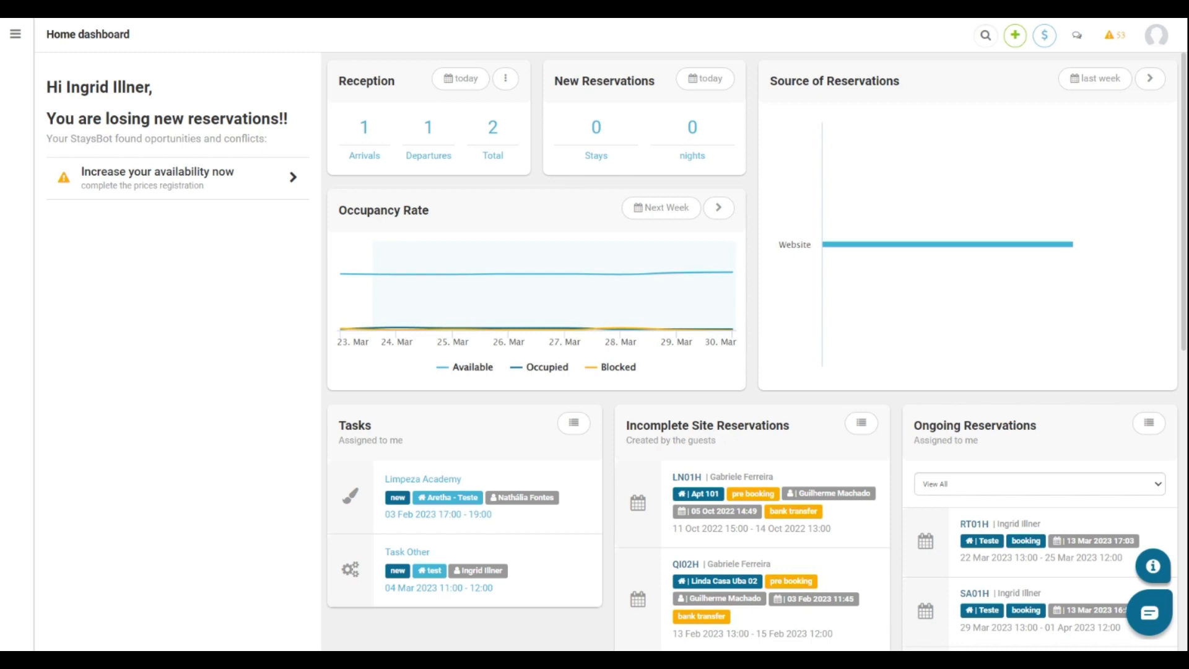
Start registering a new owner from Users & Clients > Owners.
click(15, 33)
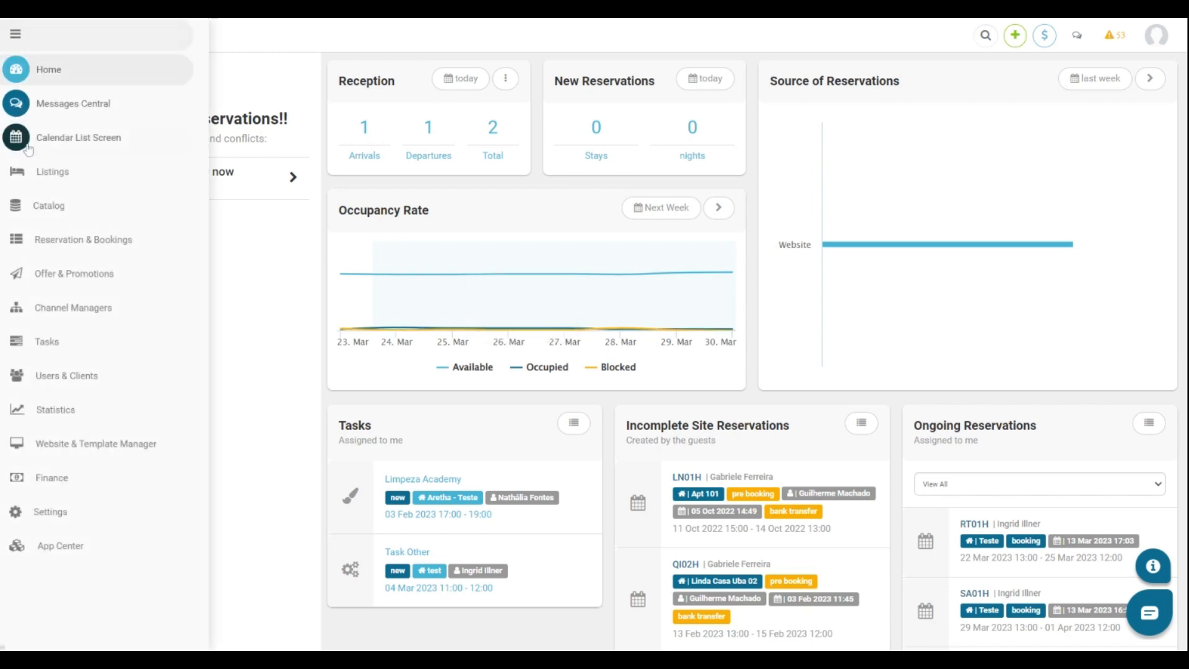
click(65, 376)
click(56, 458)
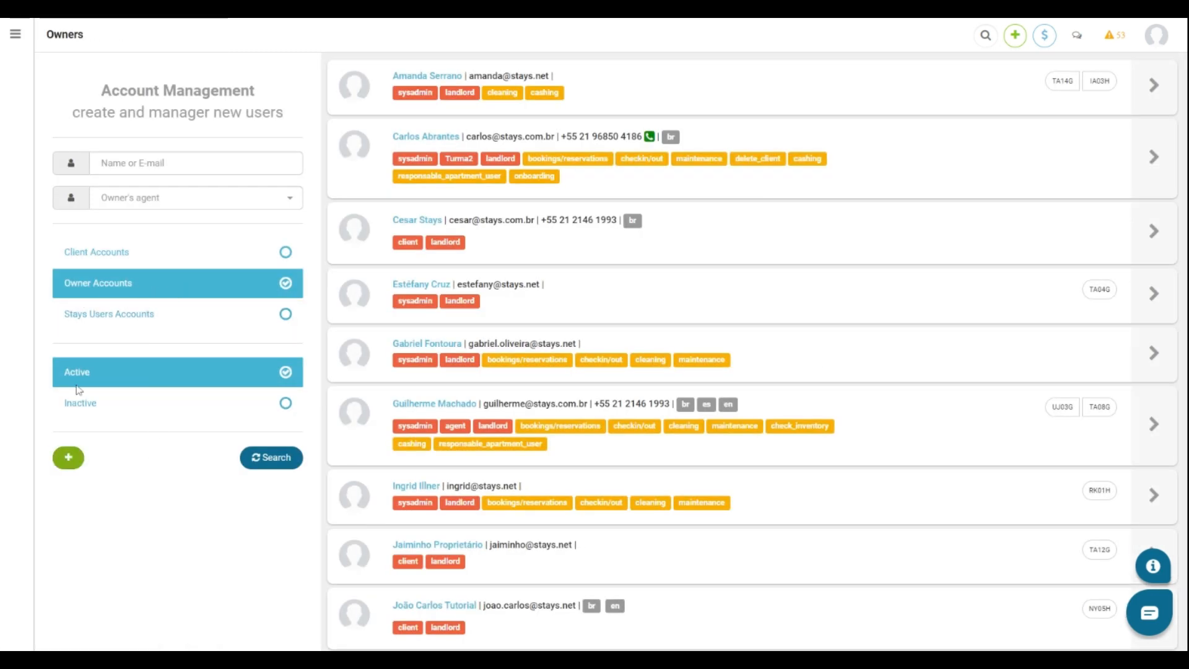
click(71, 457)
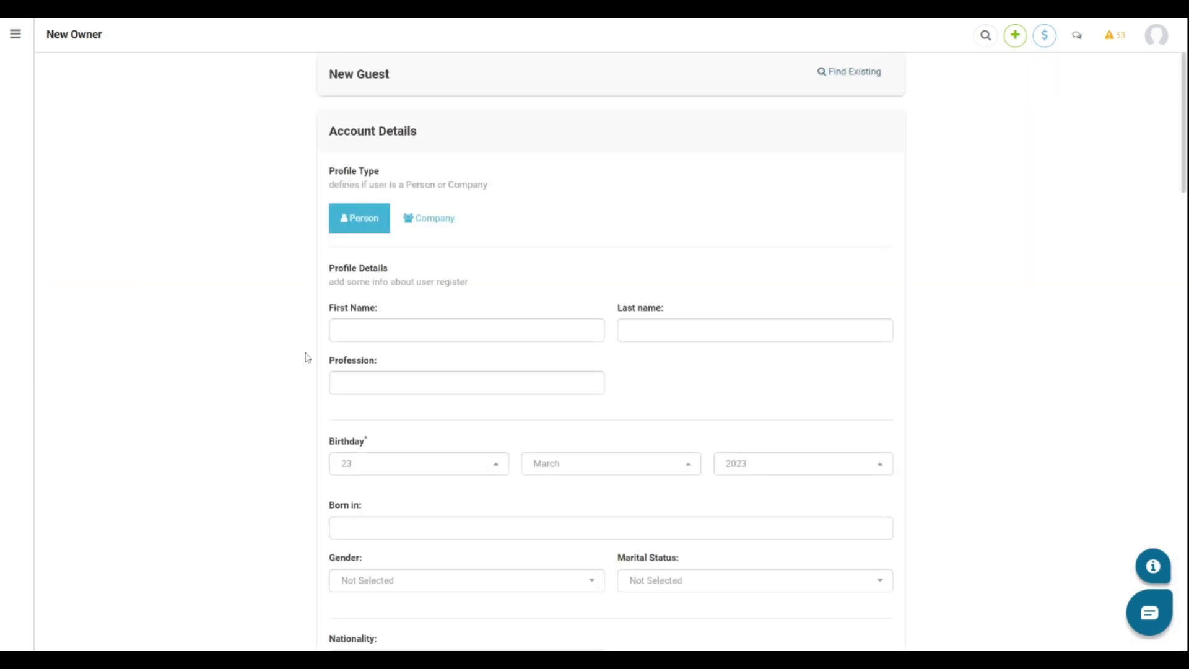
Enter the new owner's first name, last name and e-mail address.
click(467, 330)
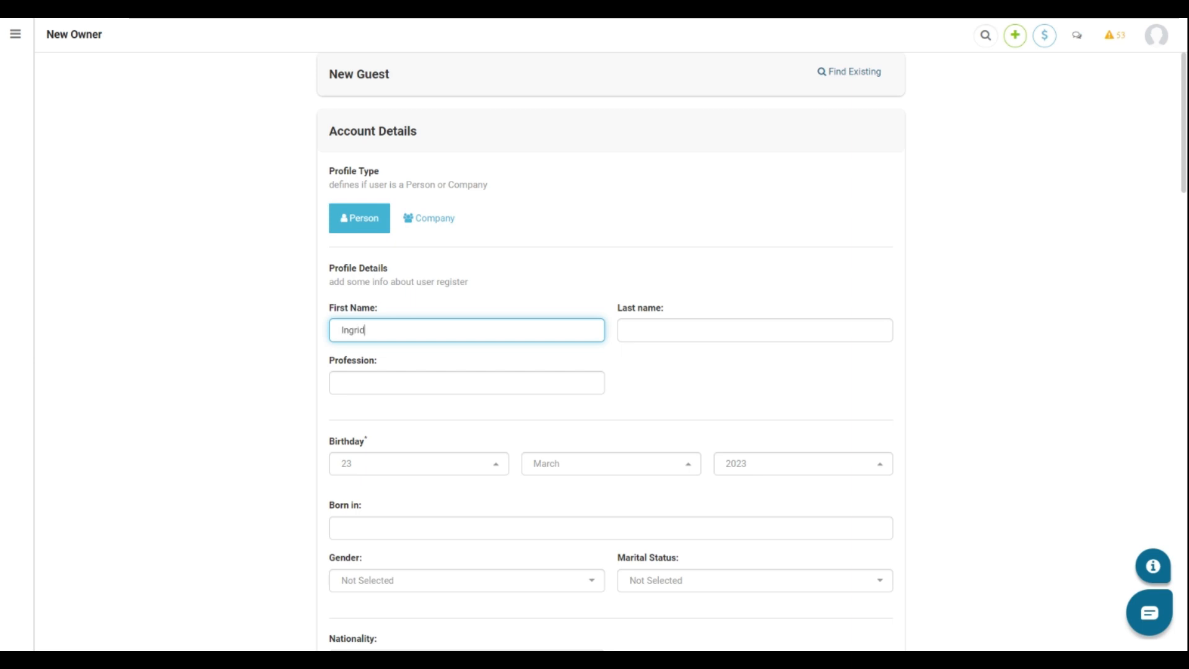
key(Tab)
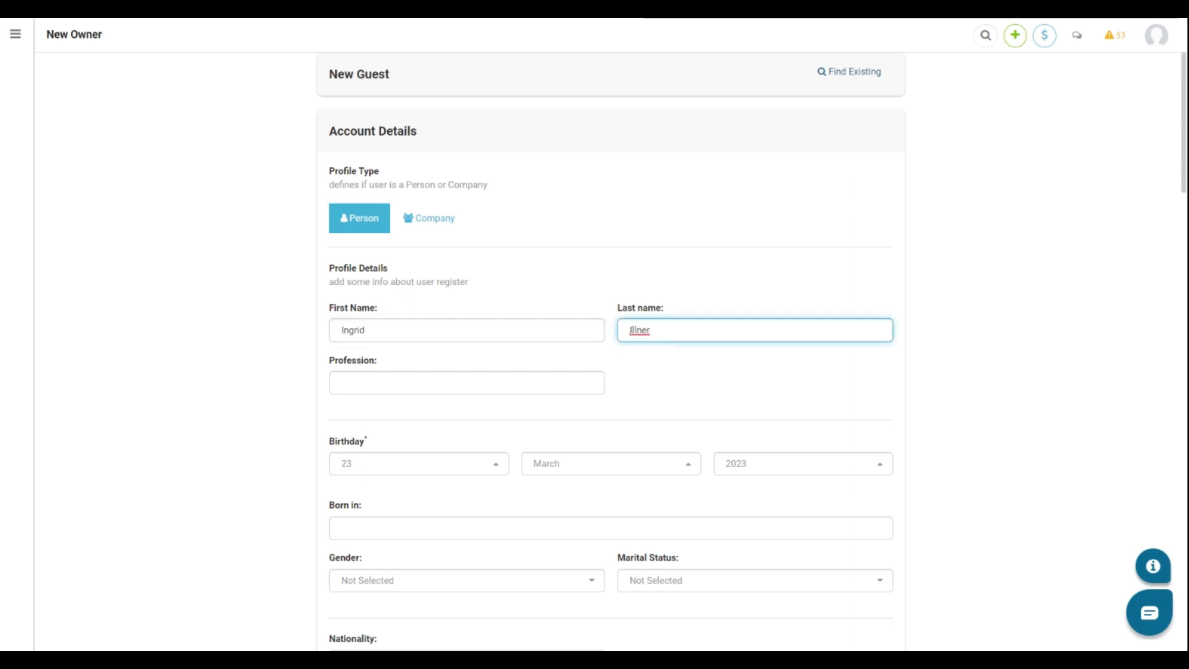
scroll(329, 399, down, 5)
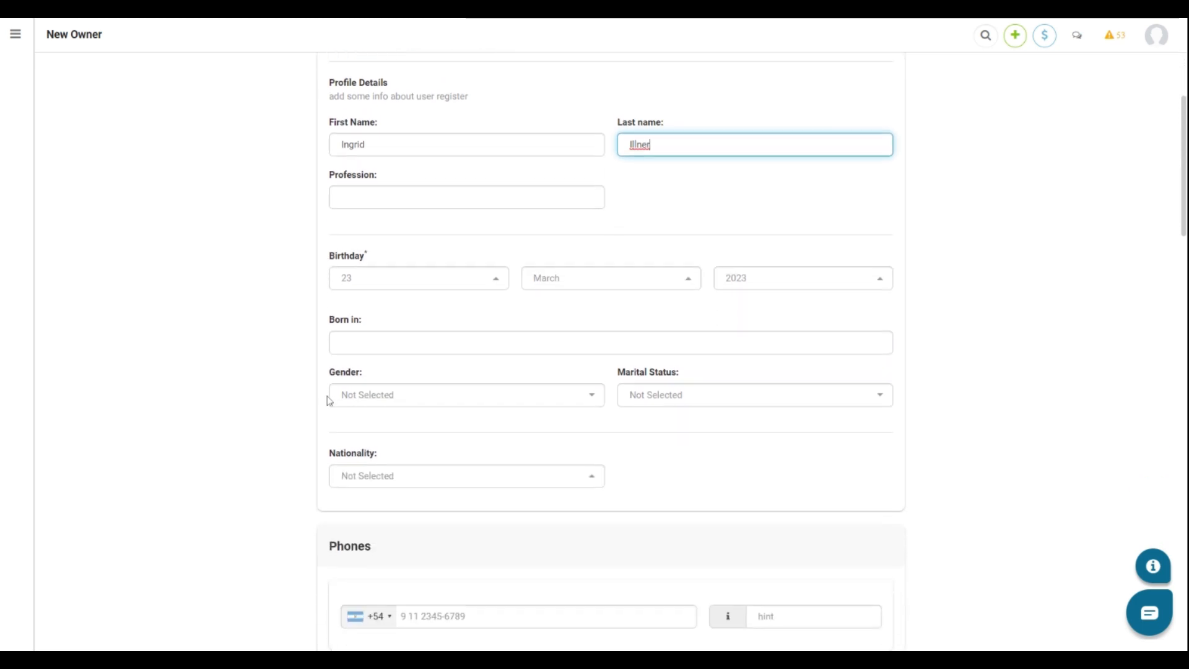
scroll(328, 400, down, 4)
click(390, 406)
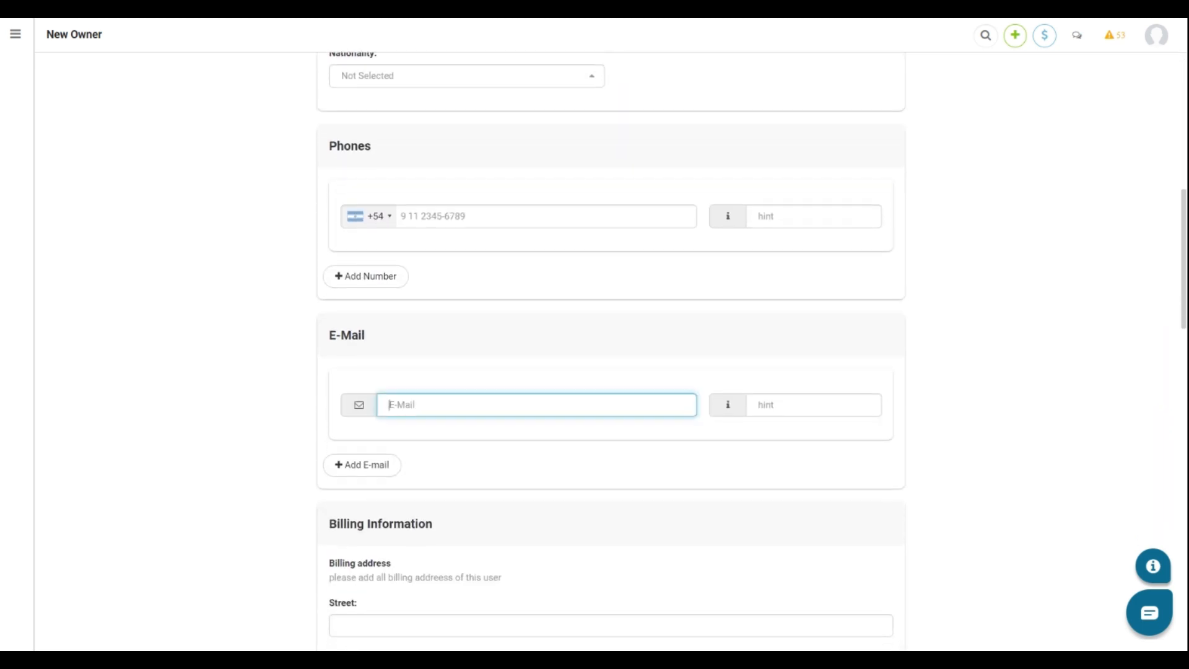
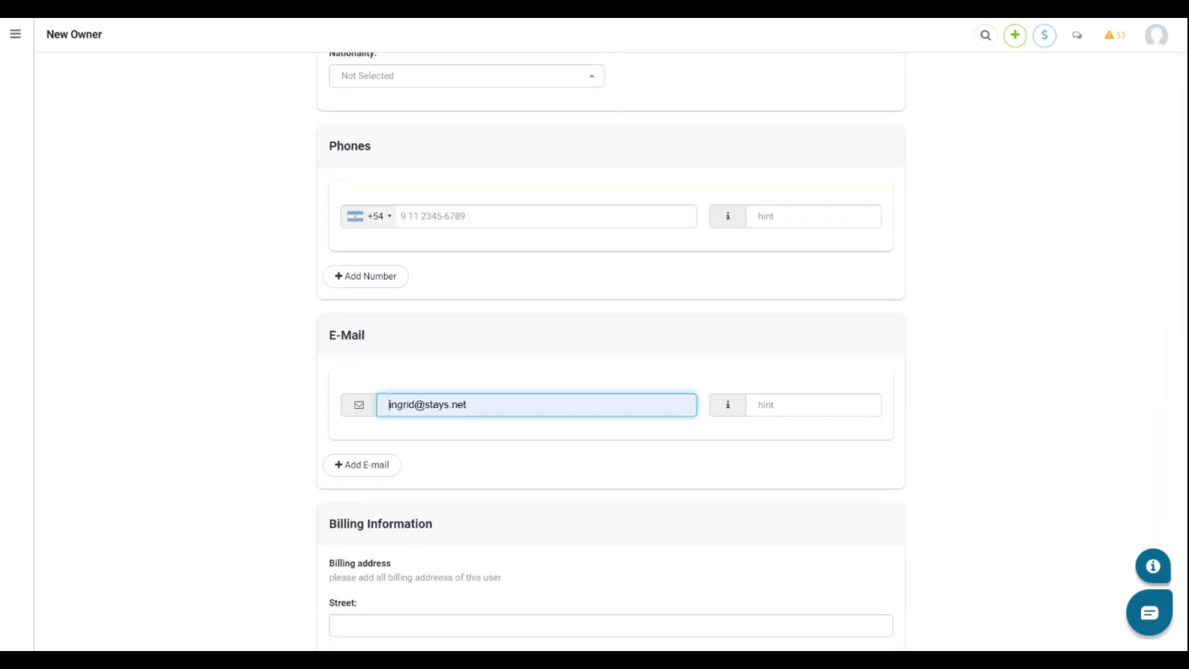
Review the owner form and save the new owner account.
scroll(592, 450, down, 1)
scroll(593, 451, down, 8)
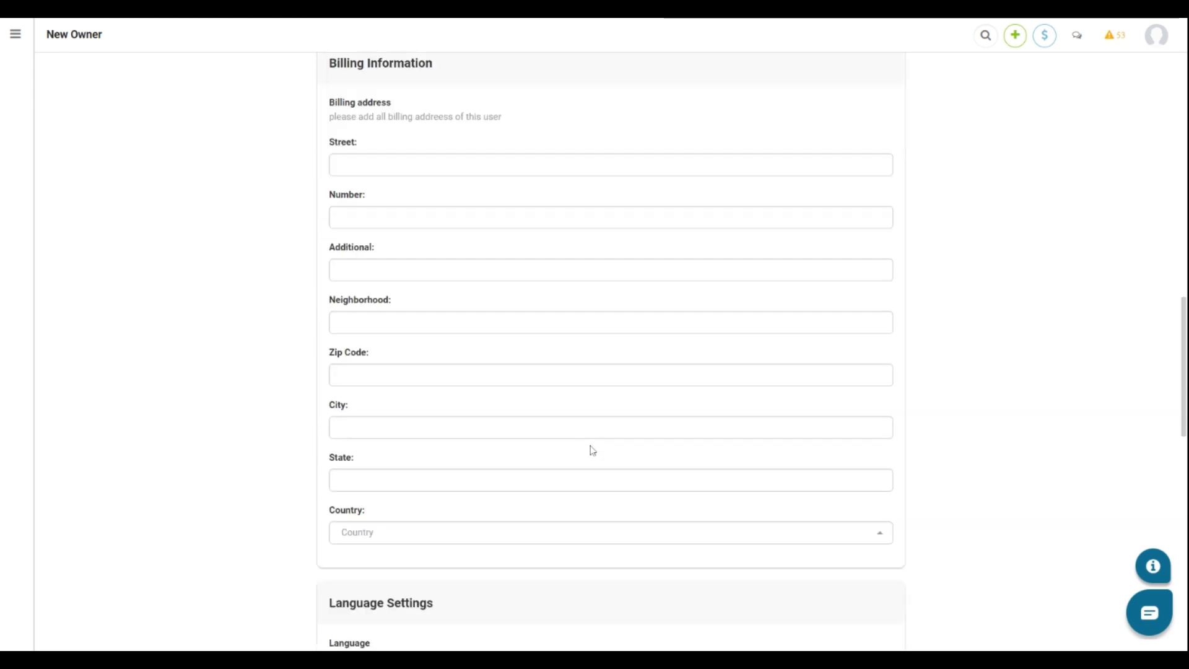
scroll(607, 425, up, 1)
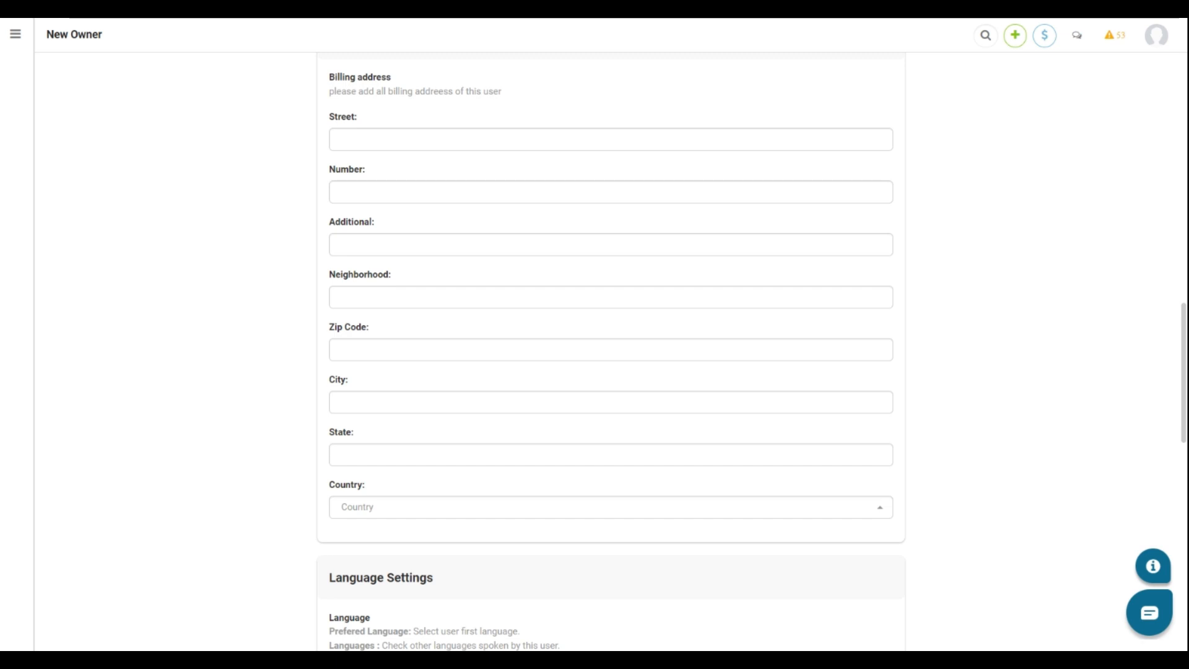
scroll(608, 438, up, 1)
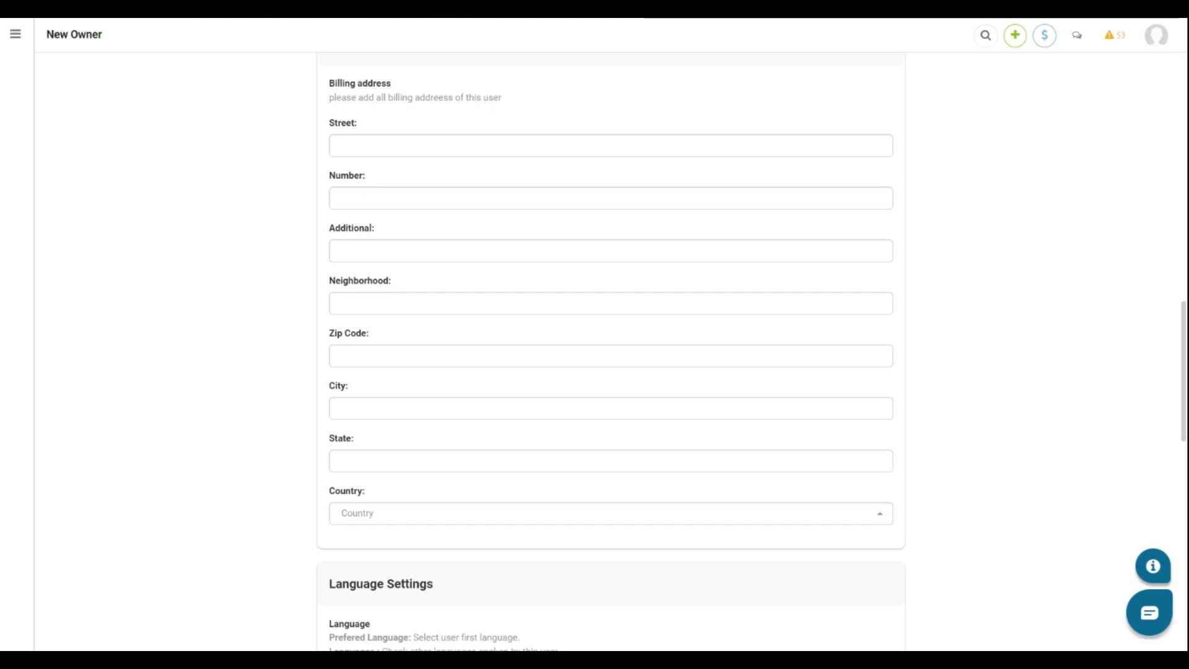
scroll(610, 372, up, 2)
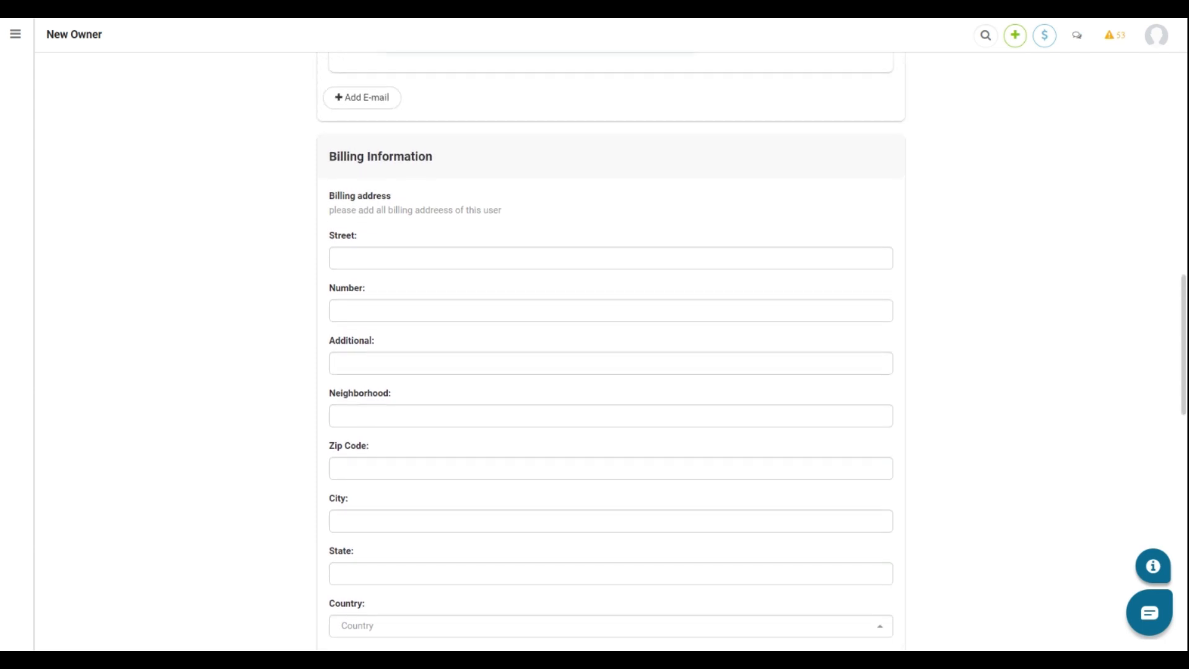
scroll(611, 371, down, 2)
scroll(435, 433, down, 6)
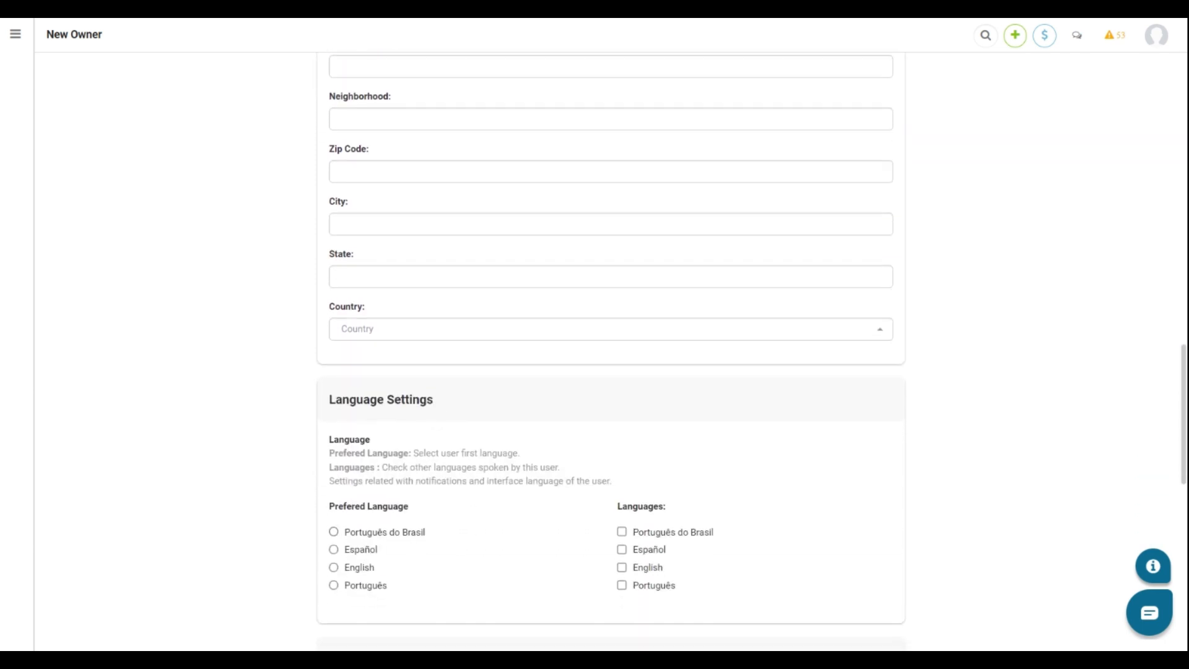
scroll(444, 468, down, 6)
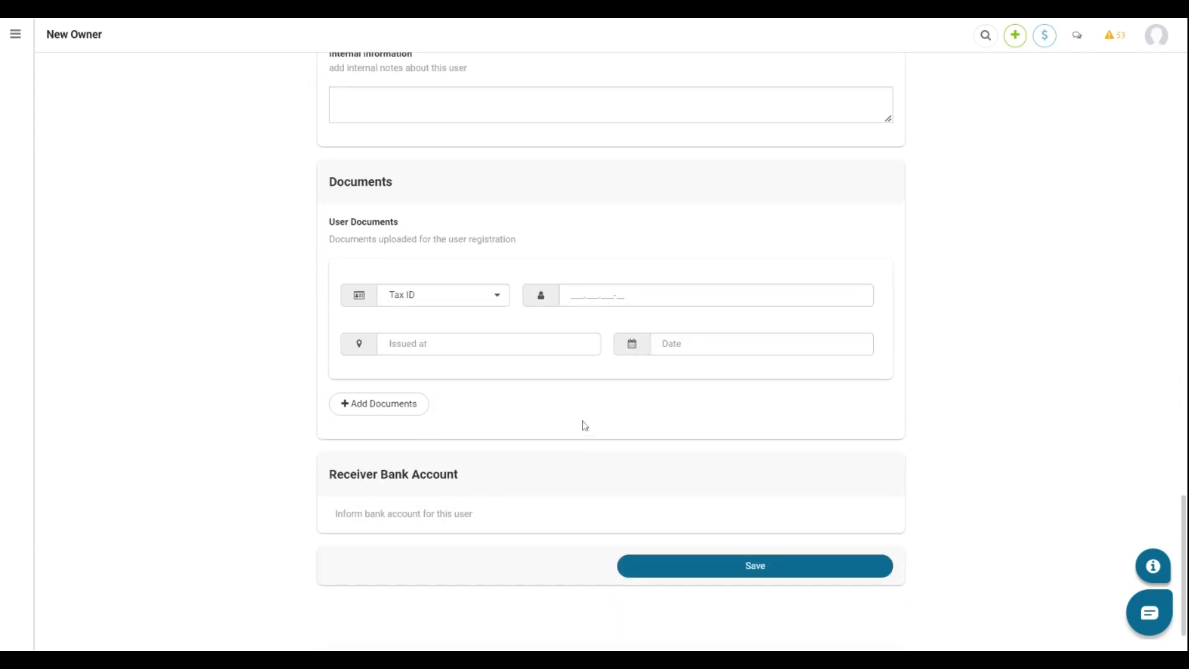
click(710, 569)
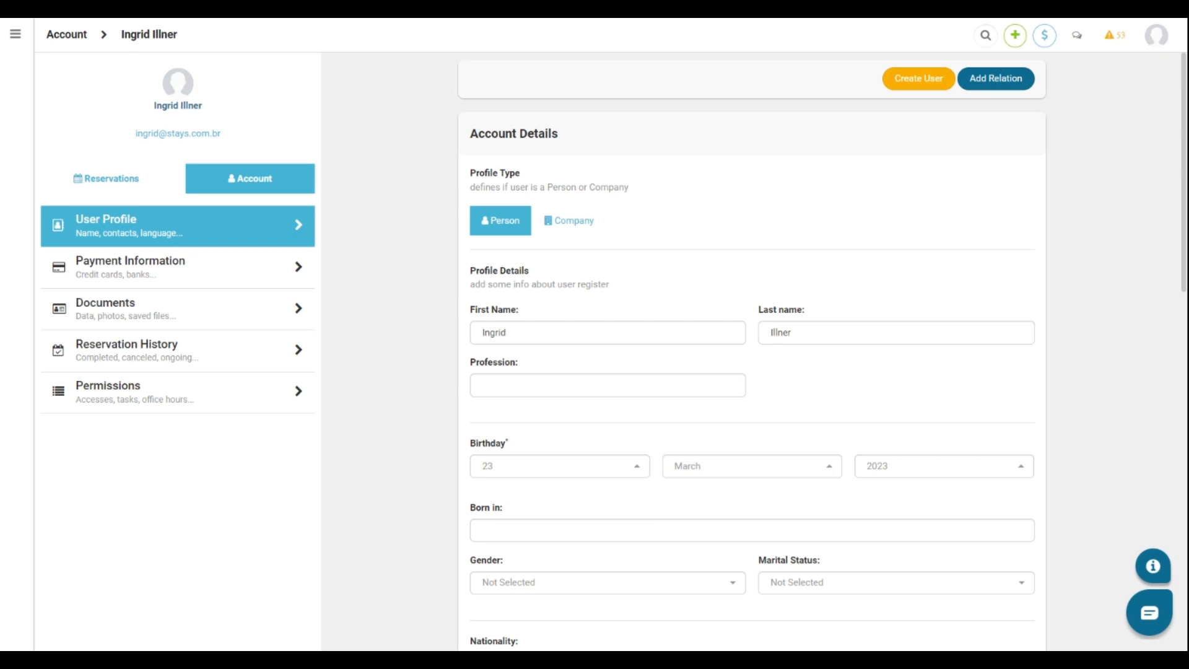
Create a system user for the owner account, keeping the suggested Login, Public Name and E-mail.
click(914, 81)
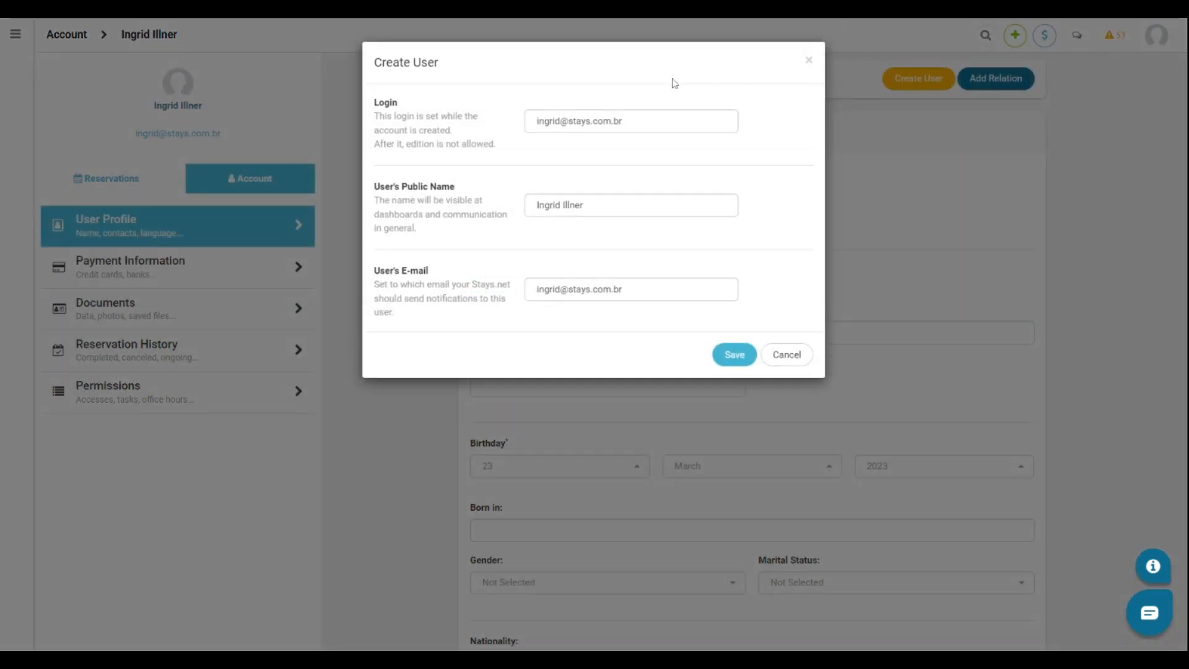
click(746, 361)
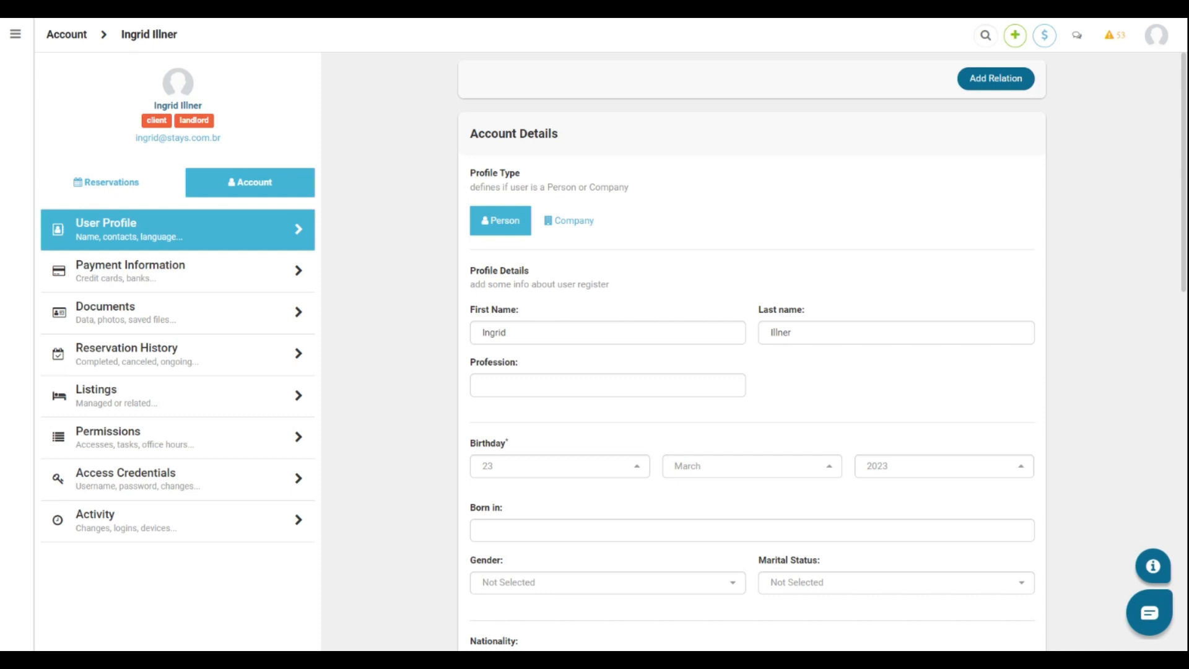
Set Owner to Yes in the account's Permissions and review the Owner Permissions options.
click(151, 441)
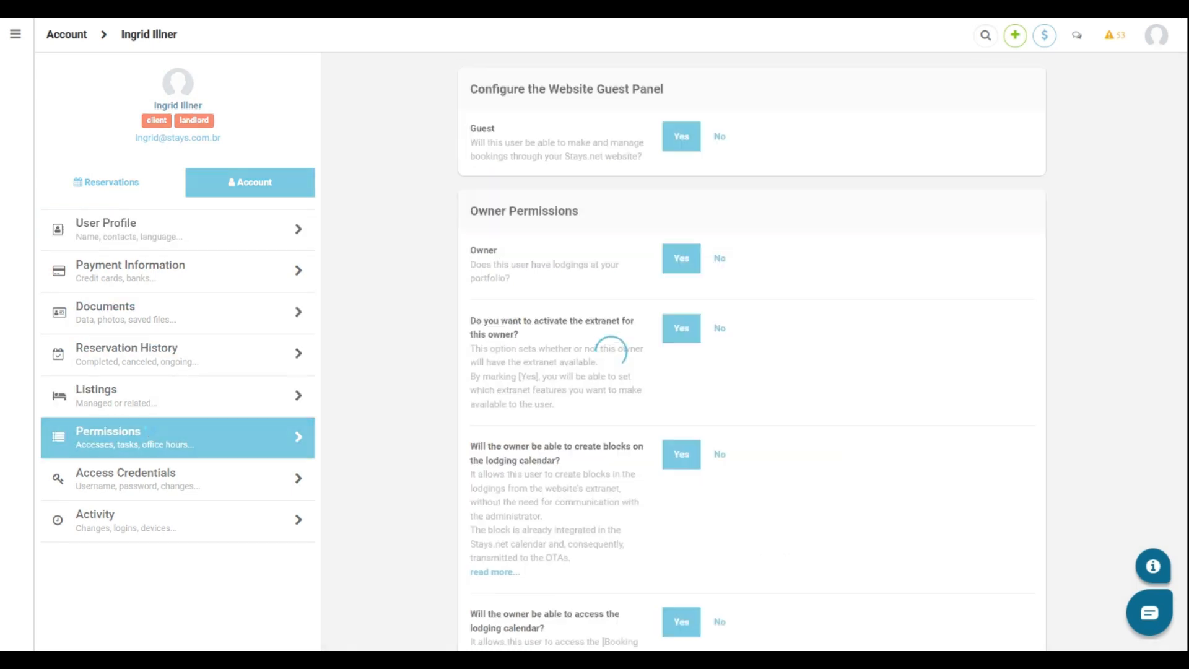
scroll(401, 417, down, 2)
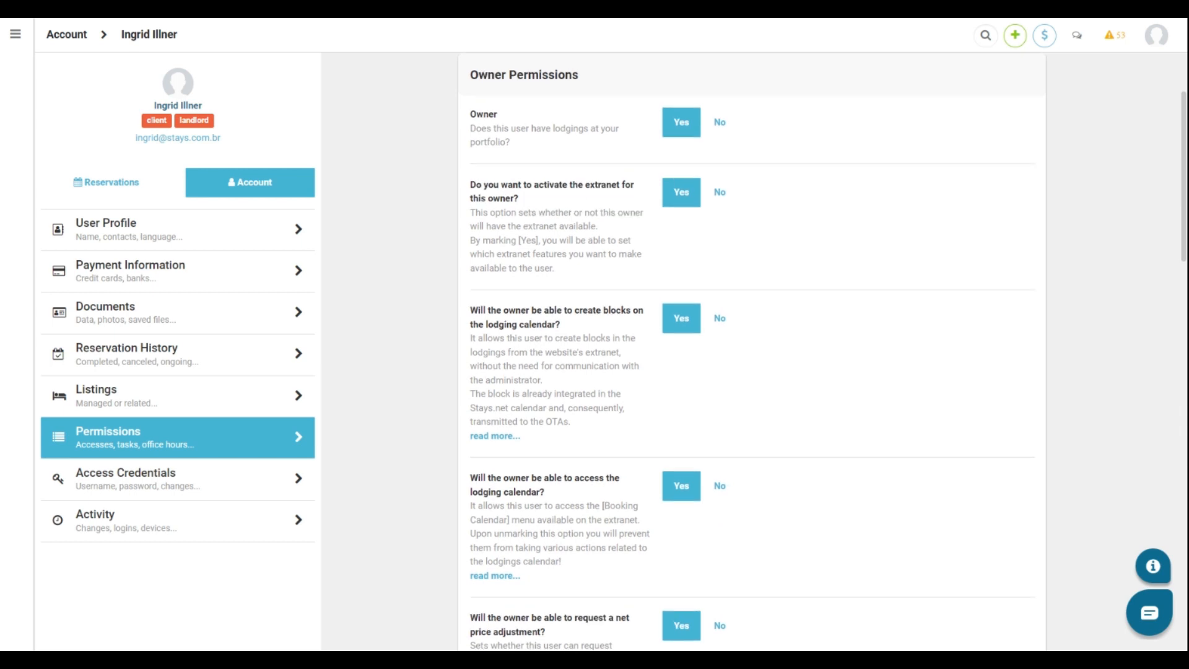
click(691, 137)
scroll(607, 212, down, 1)
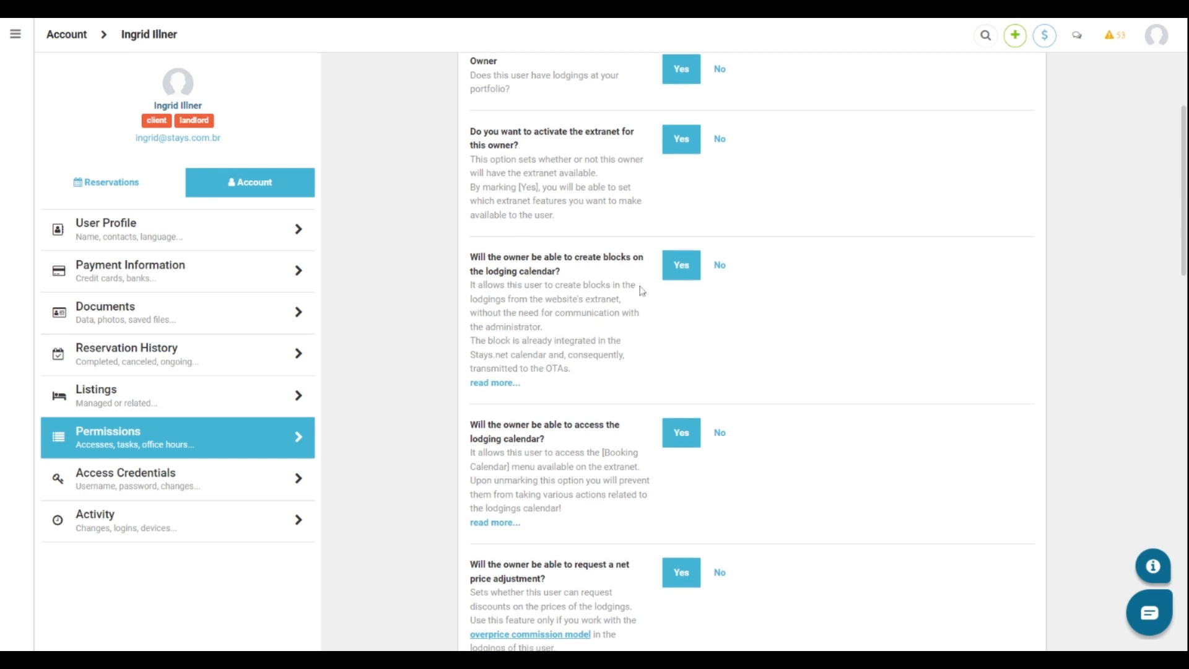
scroll(645, 290, down, 2)
scroll(613, 316, down, 2)
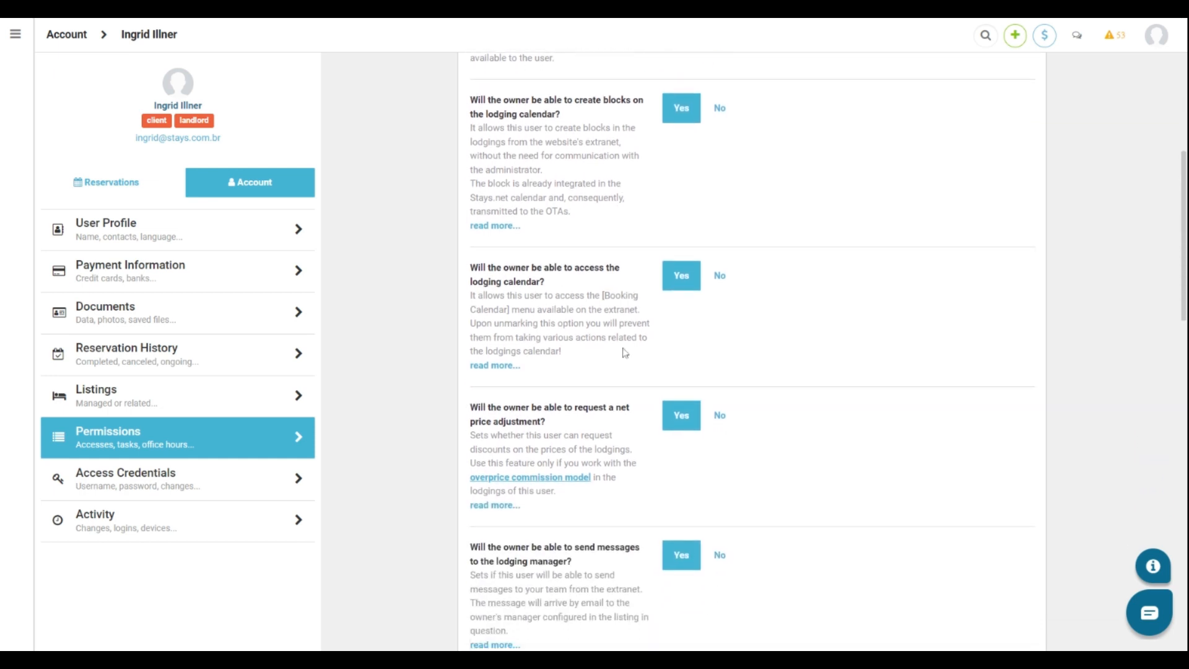
scroll(644, 295, down, 2)
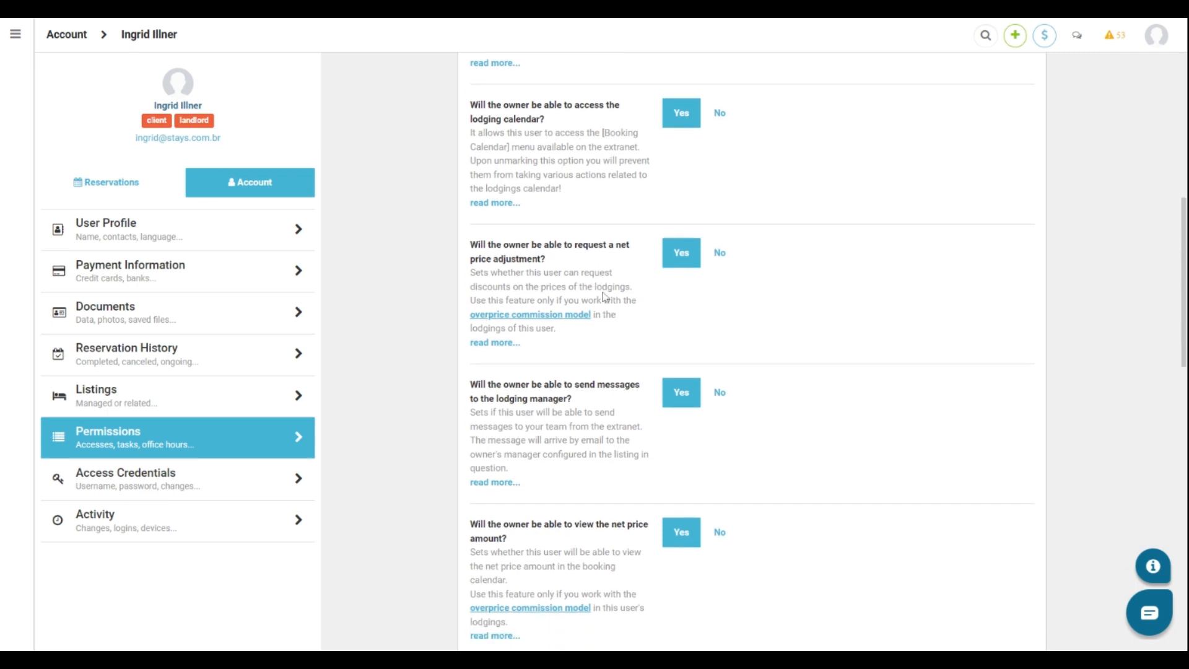
scroll(632, 291, down, 2)
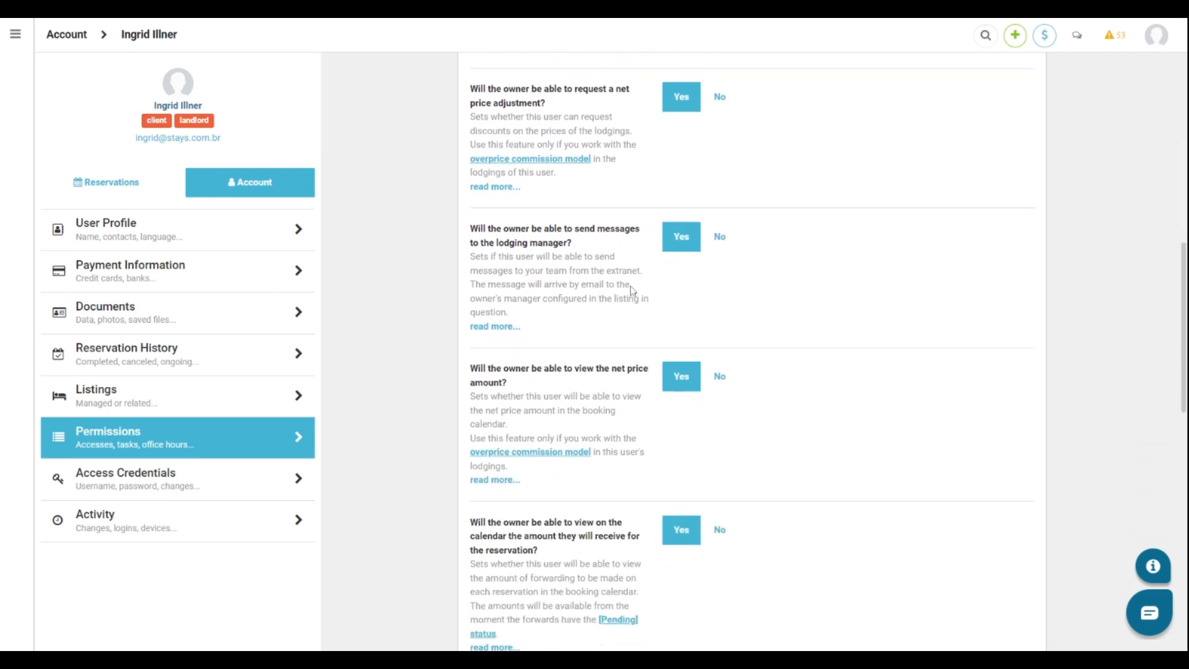
scroll(535, 284, down, 2)
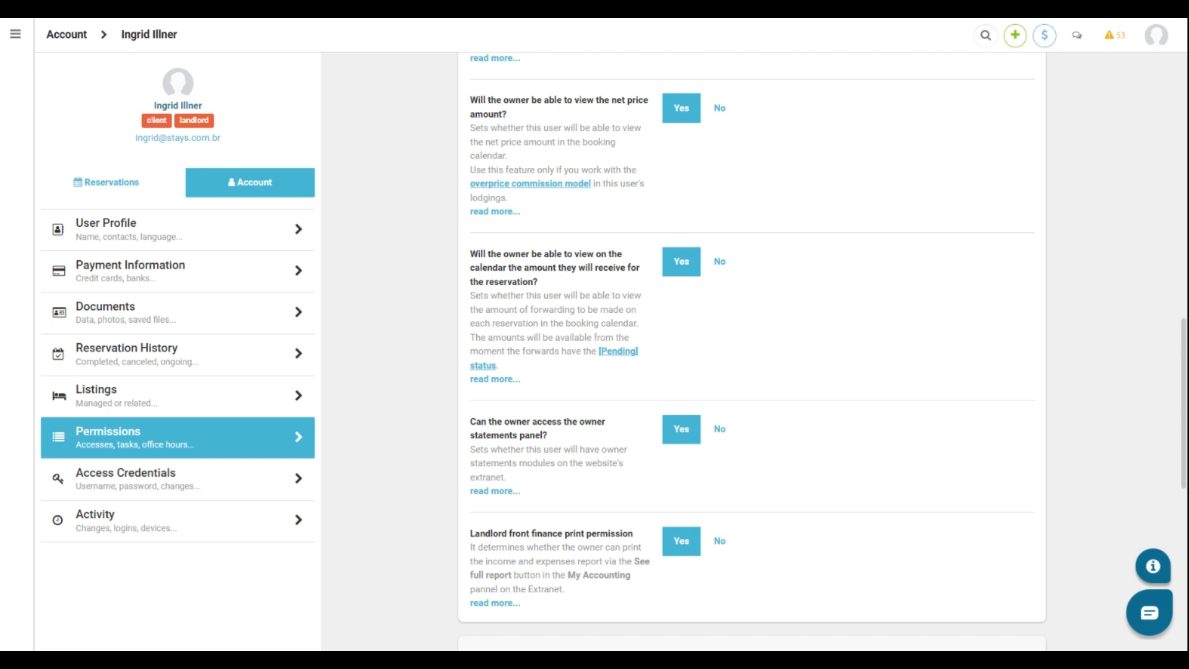
Open the Finance > Contract Configuration page of listing RK01H - Teste.
click(16, 35)
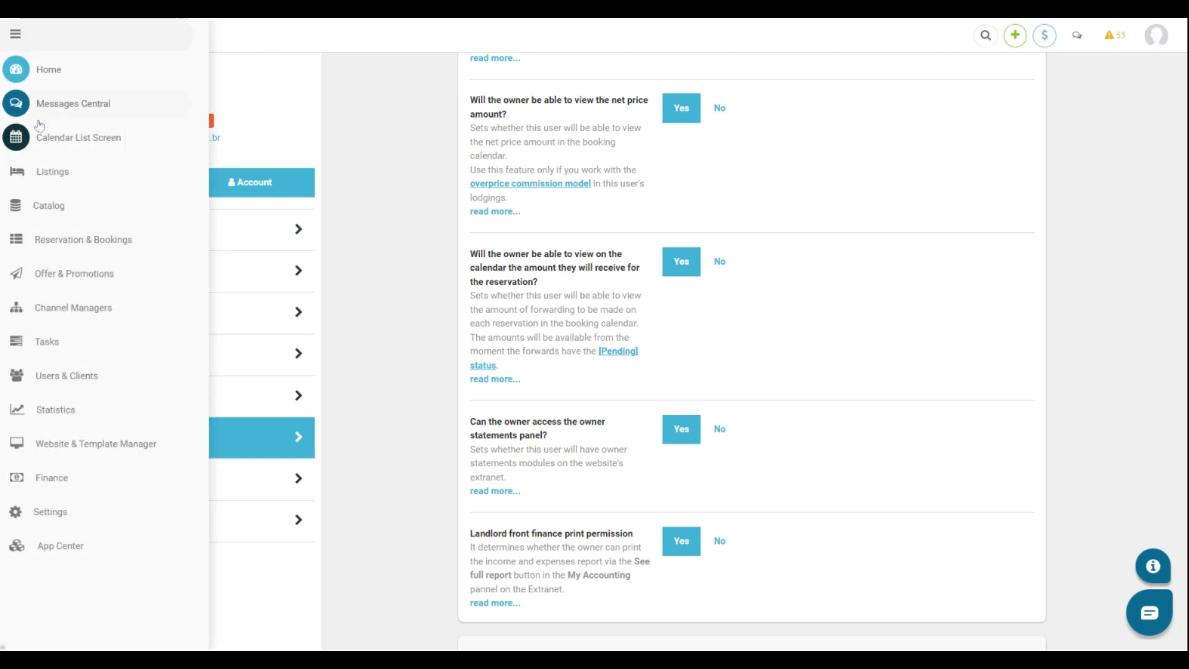
click(53, 171)
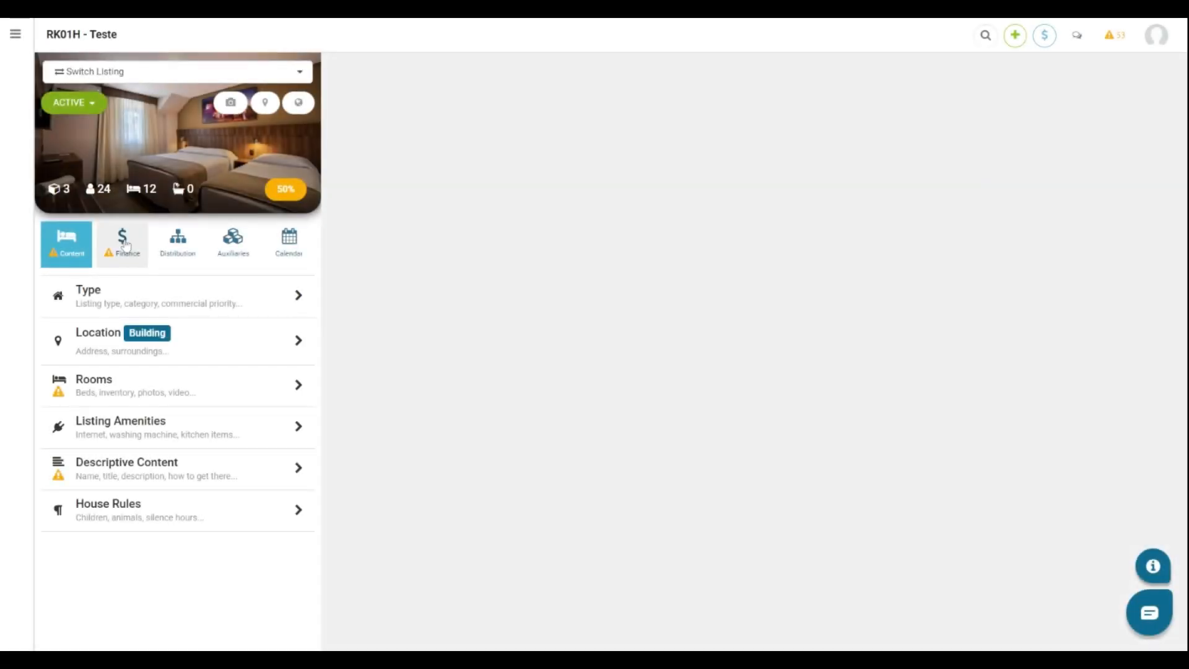
click(122, 238)
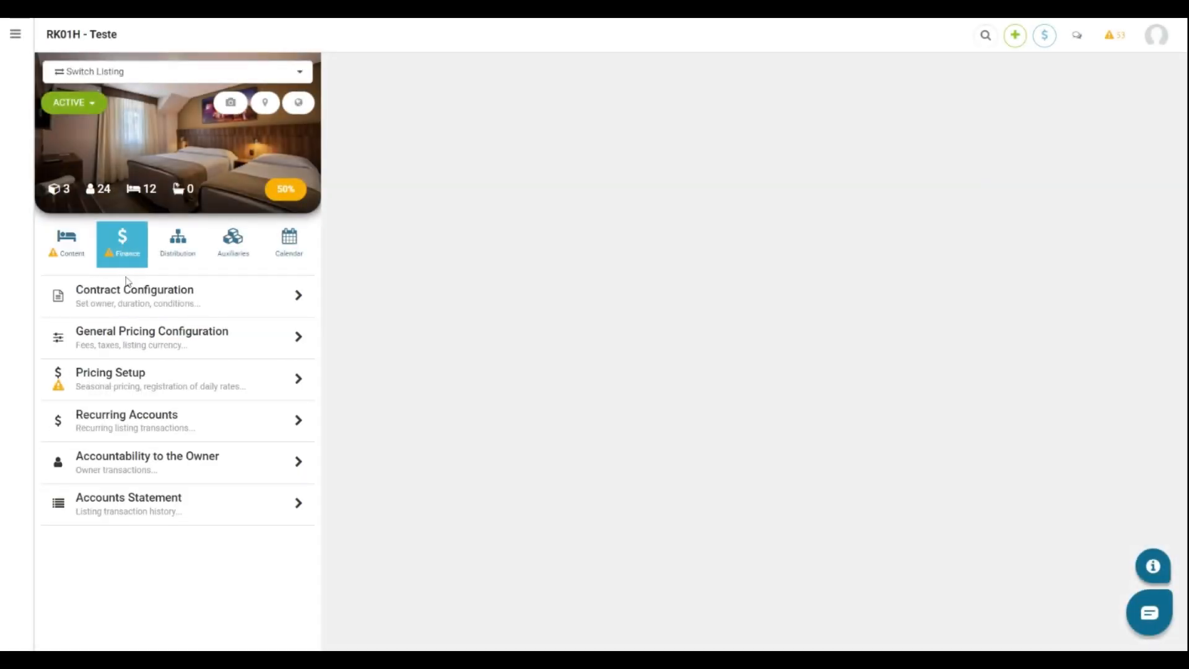
click(125, 294)
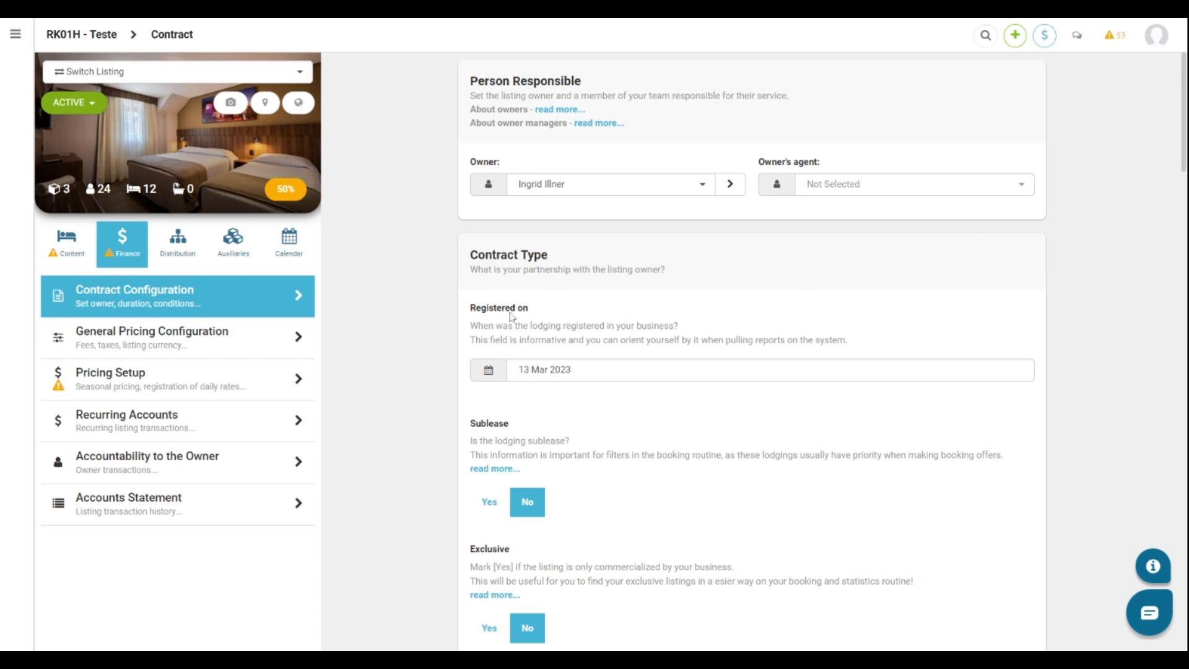
scroll(594, 401, down, 3)
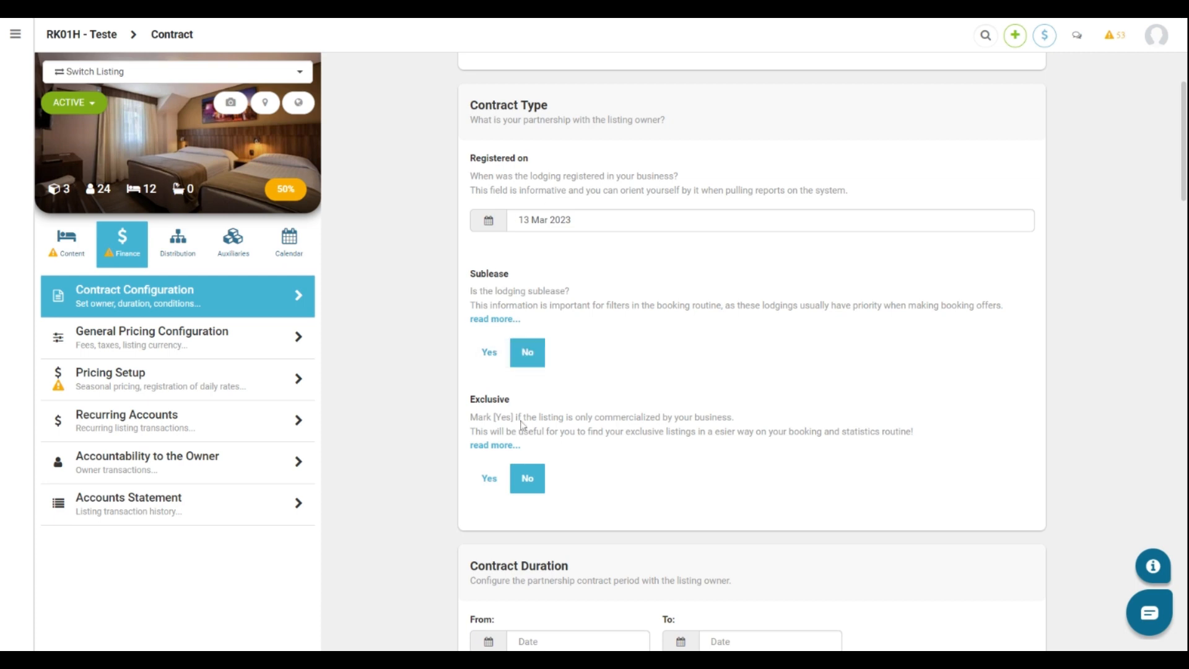
scroll(648, 475, down, 7)
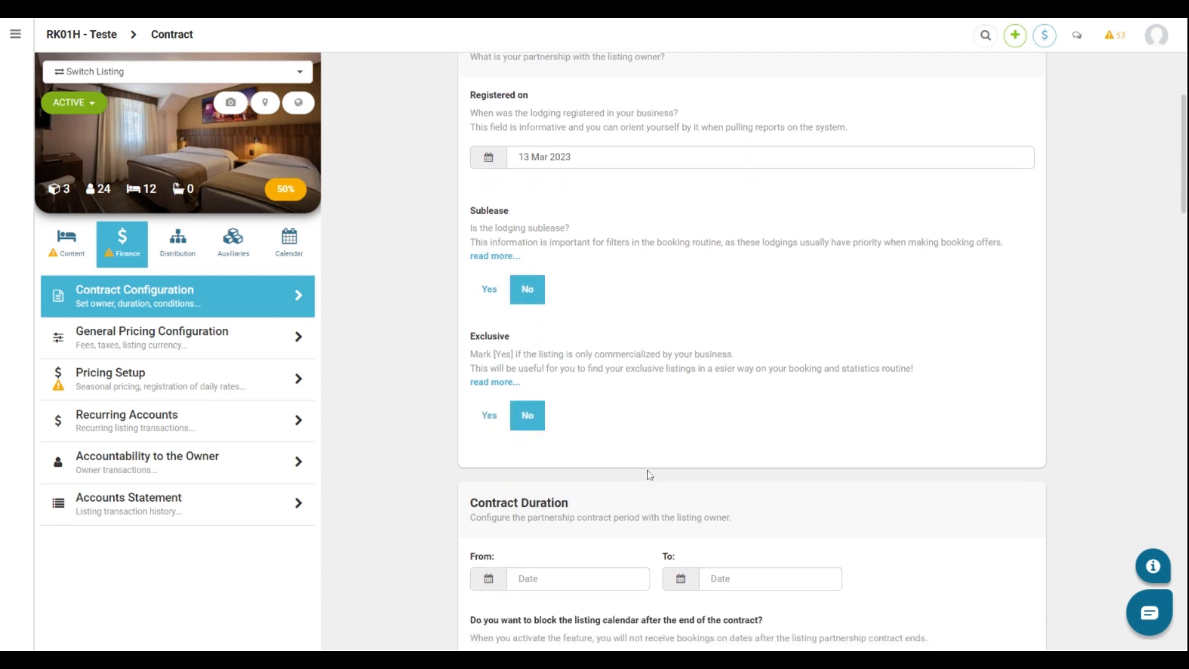
scroll(647, 475, down, 1)
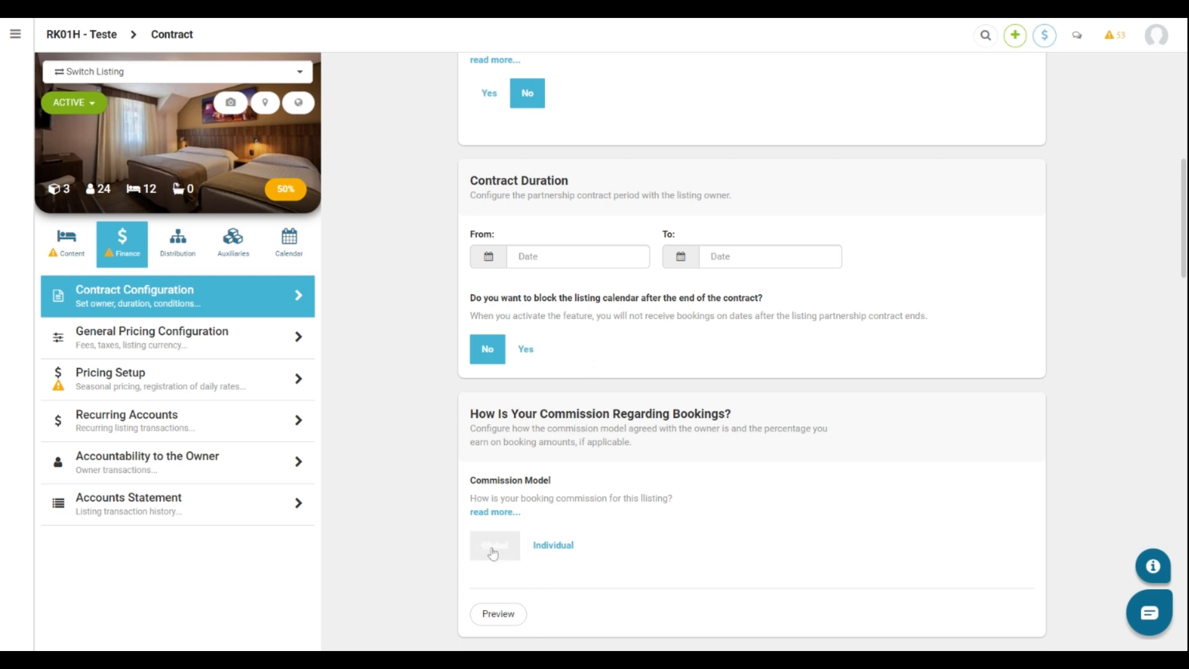
Switch RK01H - Teste's Commission Model to Individual, keeping Fixed Commission % at 30%.
scroll(641, 475, down, 4)
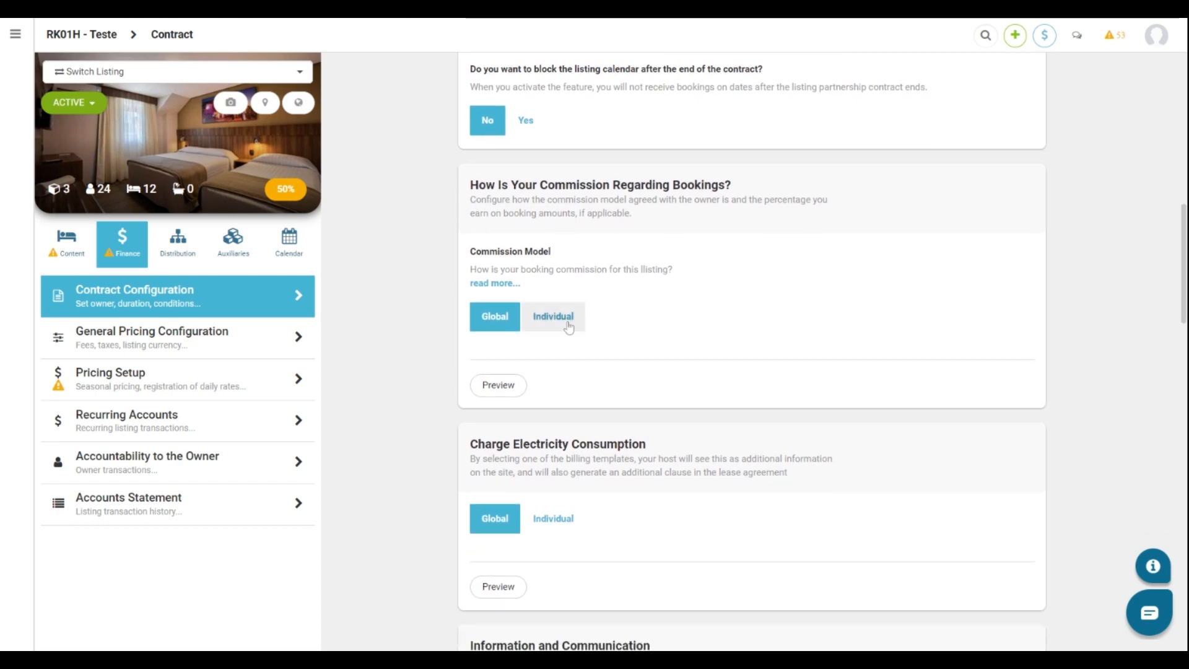
click(553, 322)
scroll(574, 413, down, 2)
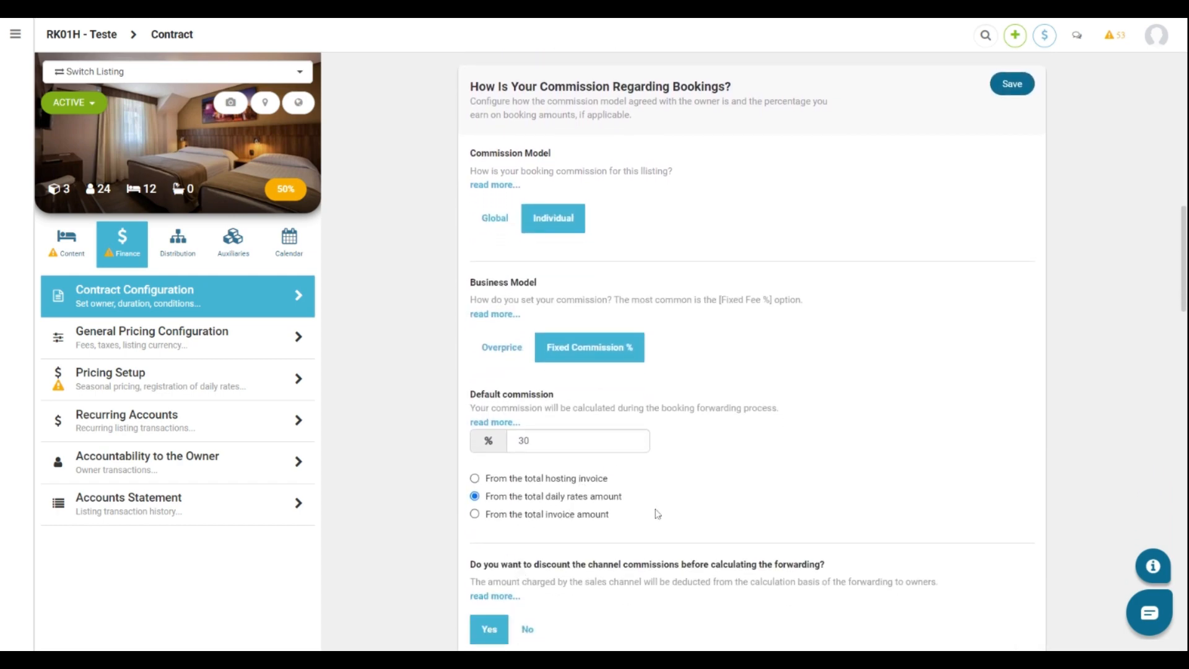
scroll(657, 514, down, 10)
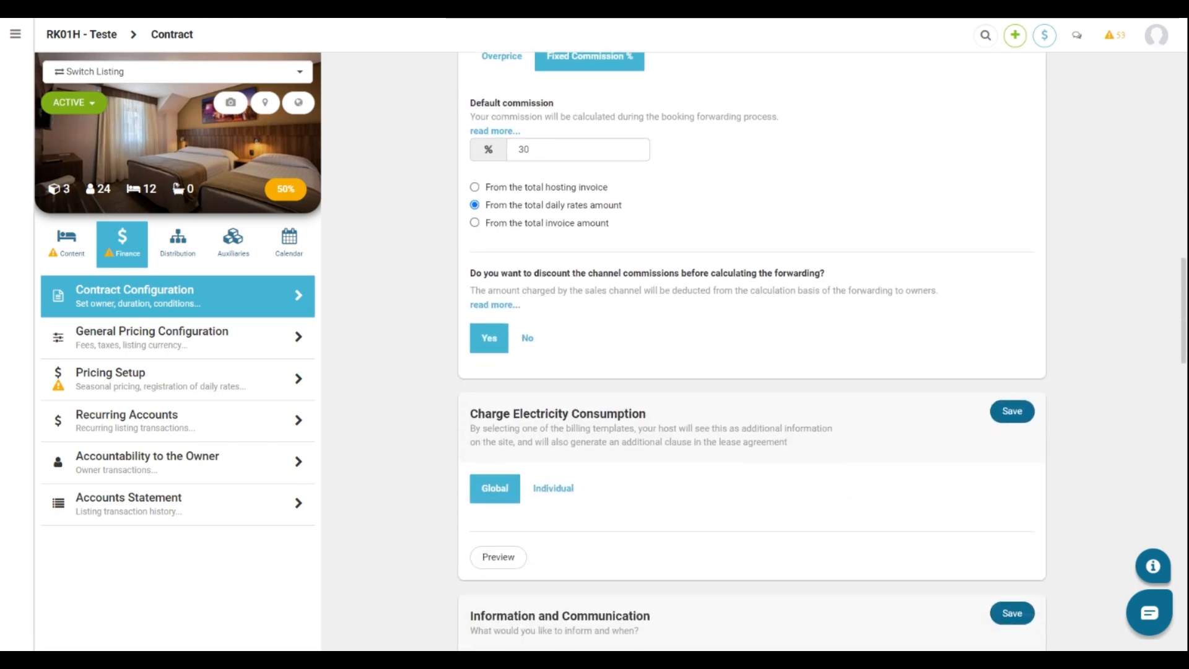
scroll(654, 493, down, 2)
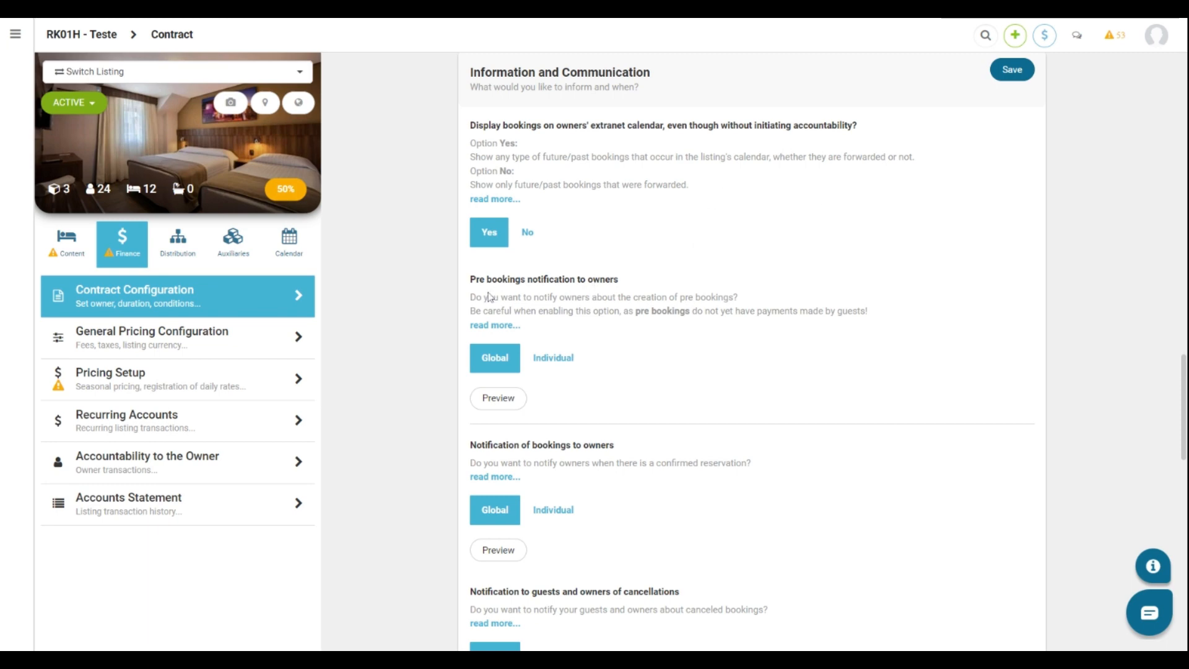
Scroll through the contract's Information and Communication and accountability sections.
scroll(530, 434, down, 3)
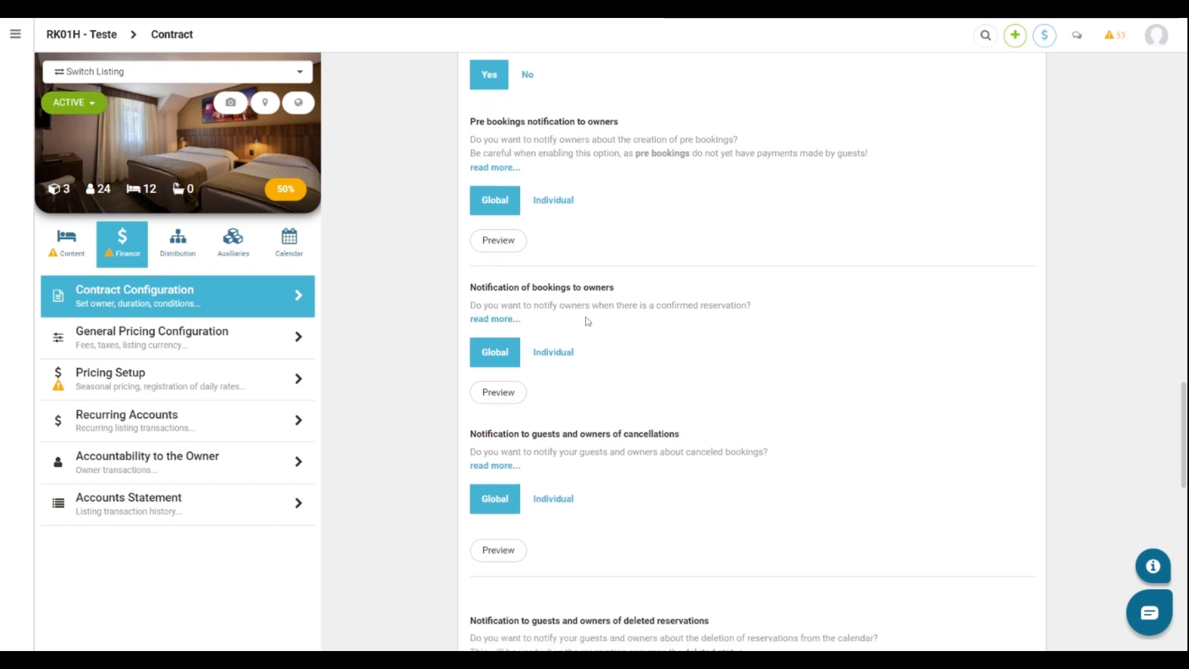
scroll(703, 392, down, 2)
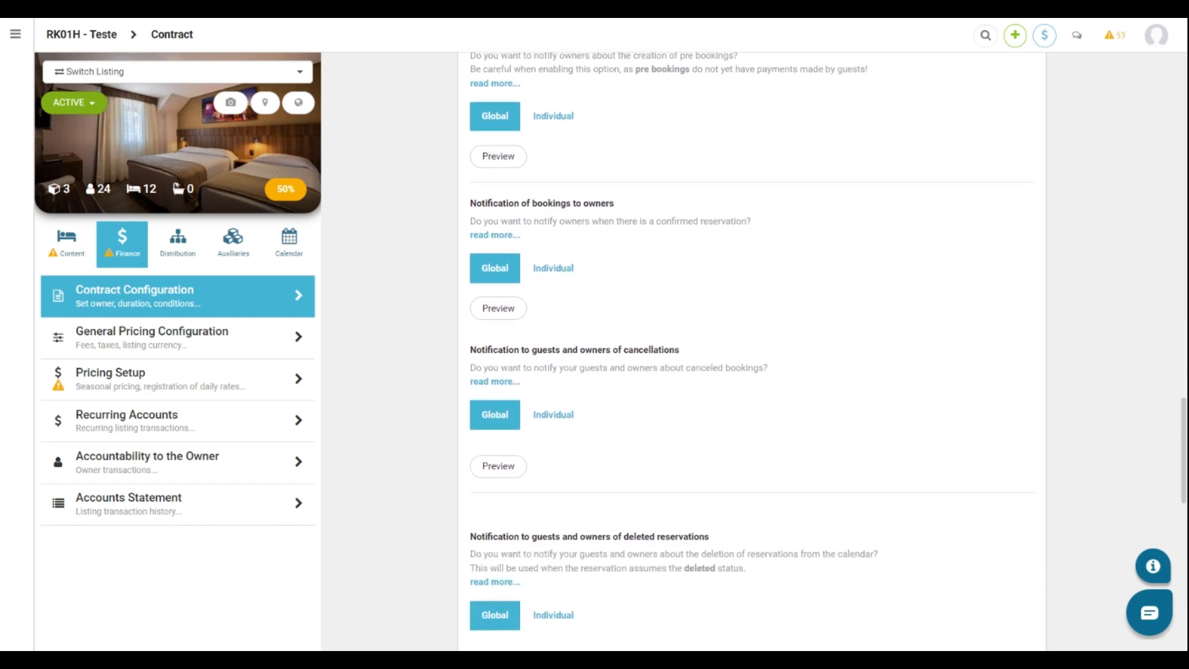
scroll(698, 411, down, 1)
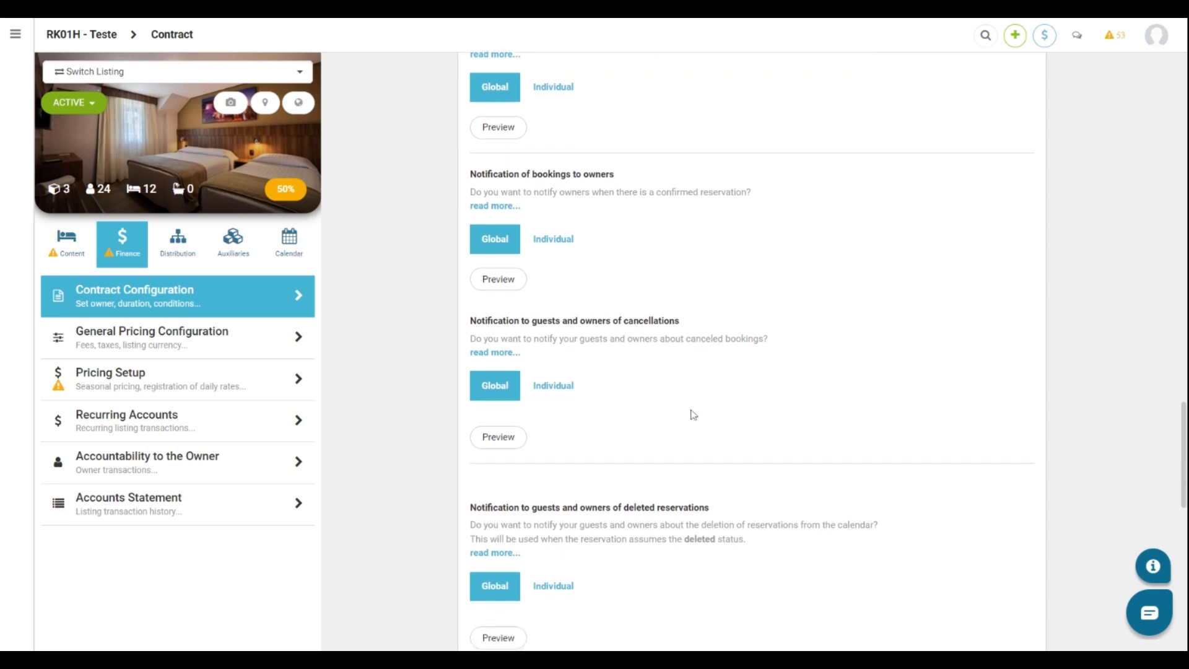
scroll(642, 493, down, 1)
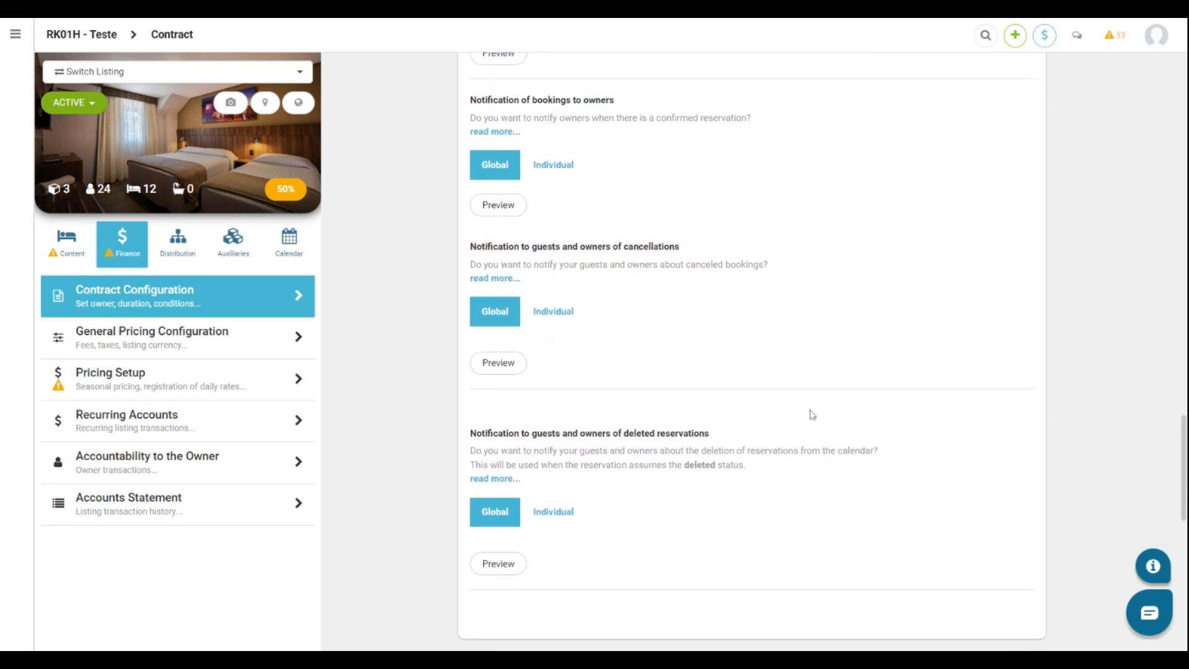
scroll(812, 414, down, 5)
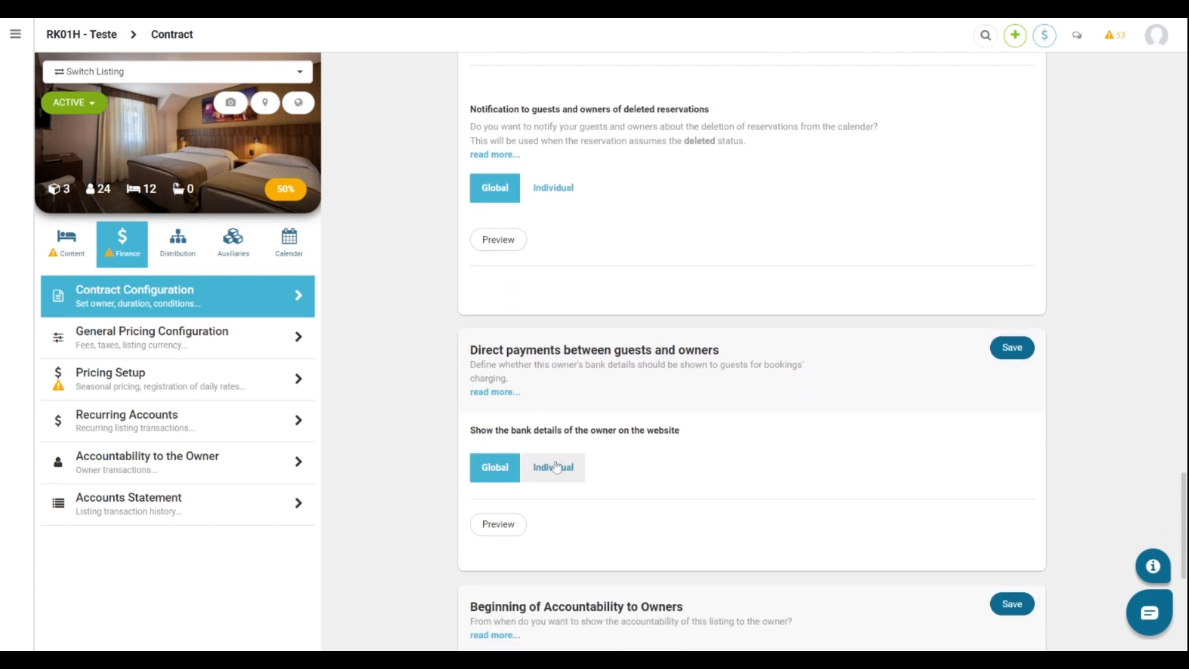
scroll(631, 475, down, 1)
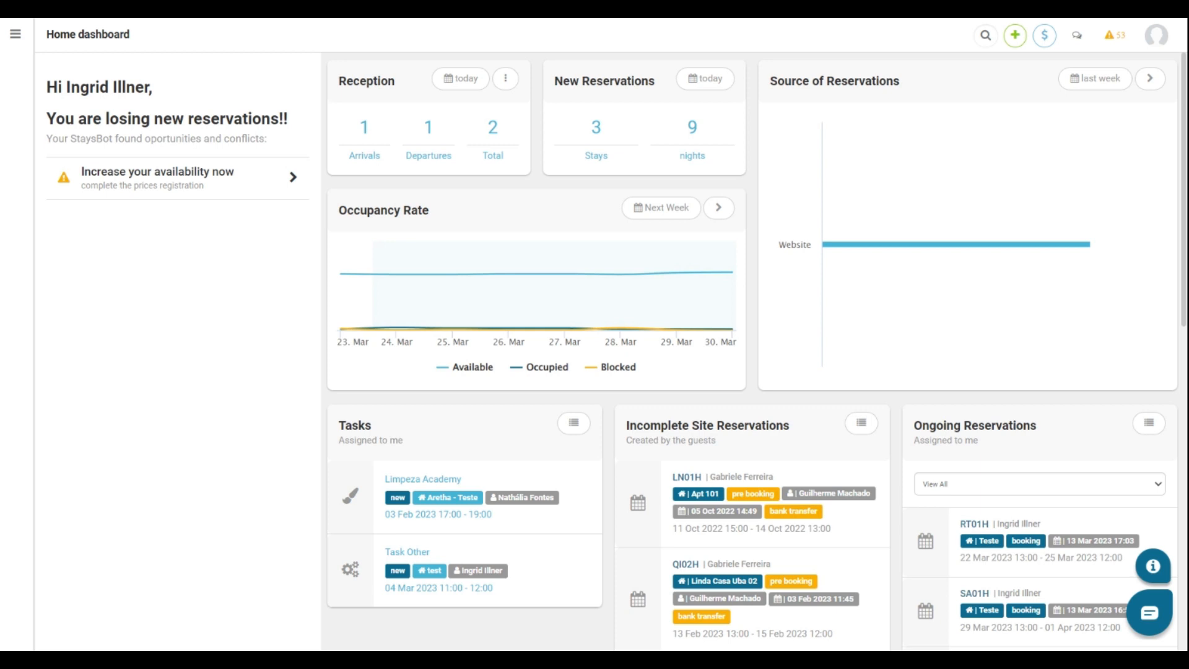
Go to the Find Reservation page under Reservation & Bookings.
mouse_move(7, 132)
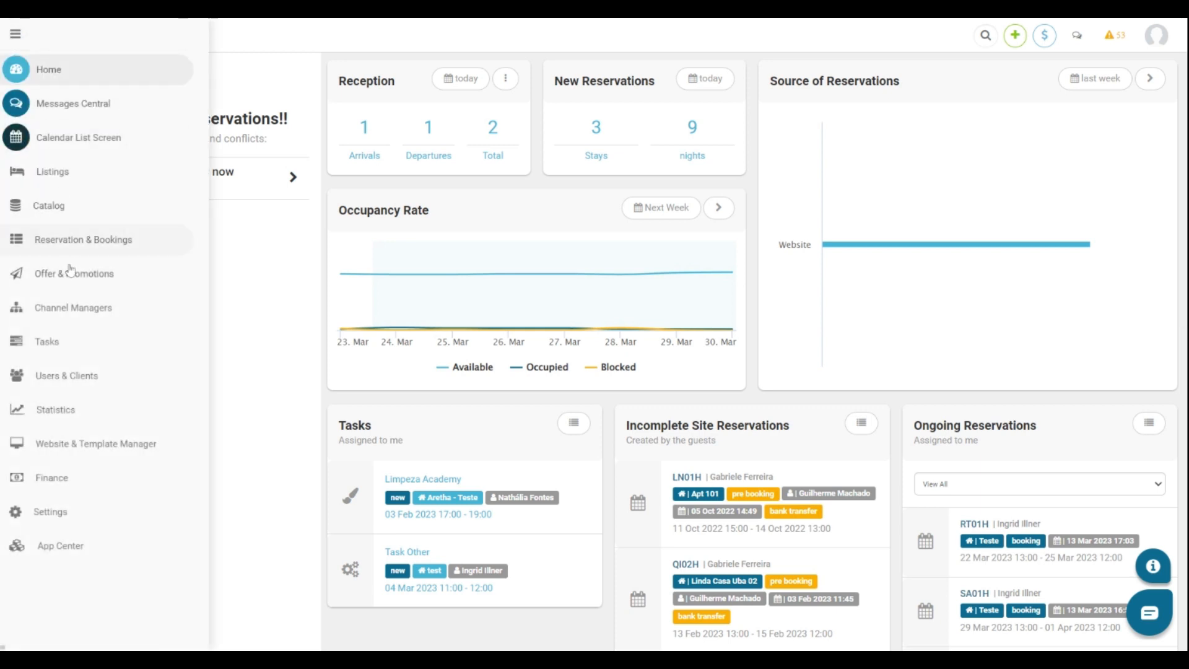
click(73, 245)
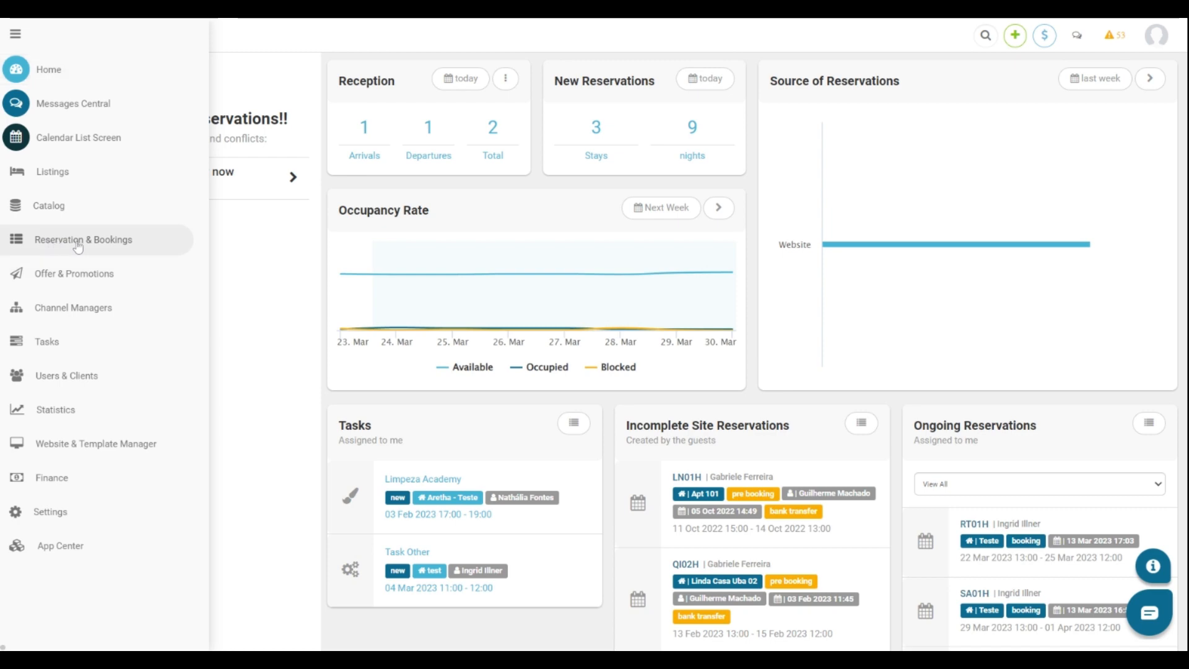
click(72, 317)
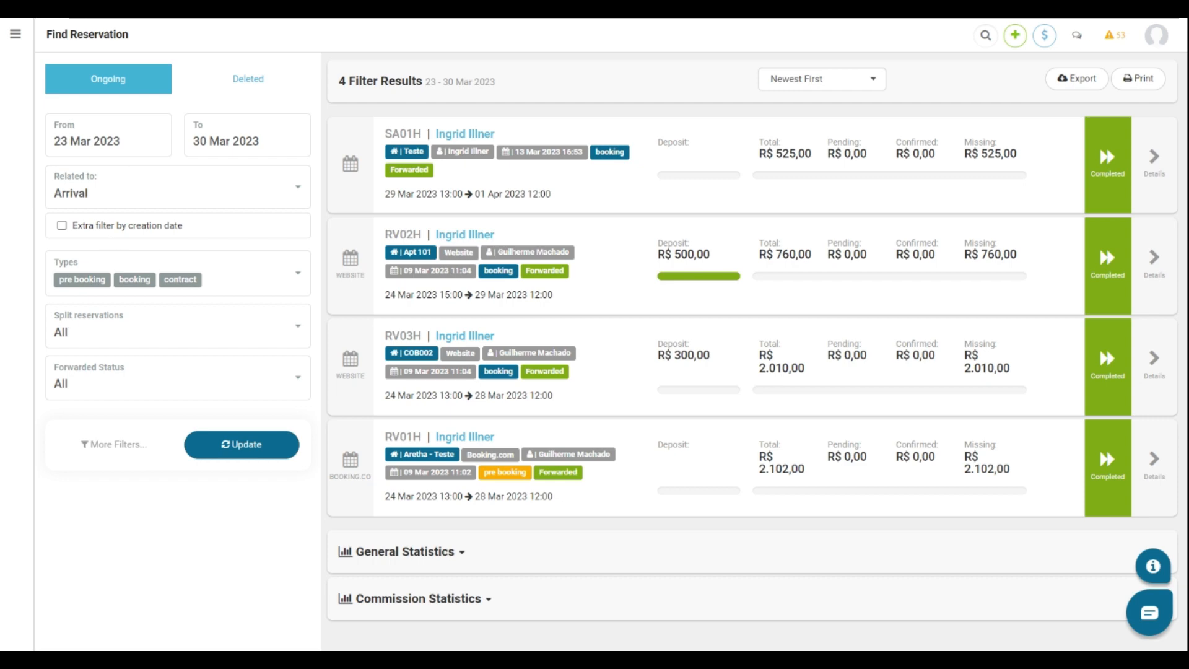
Filter arrivals from 01 Mar to 27 Apr 2023 with Forwarded Status 'Not forwarded'.
click(100, 142)
click(167, 223)
click(197, 141)
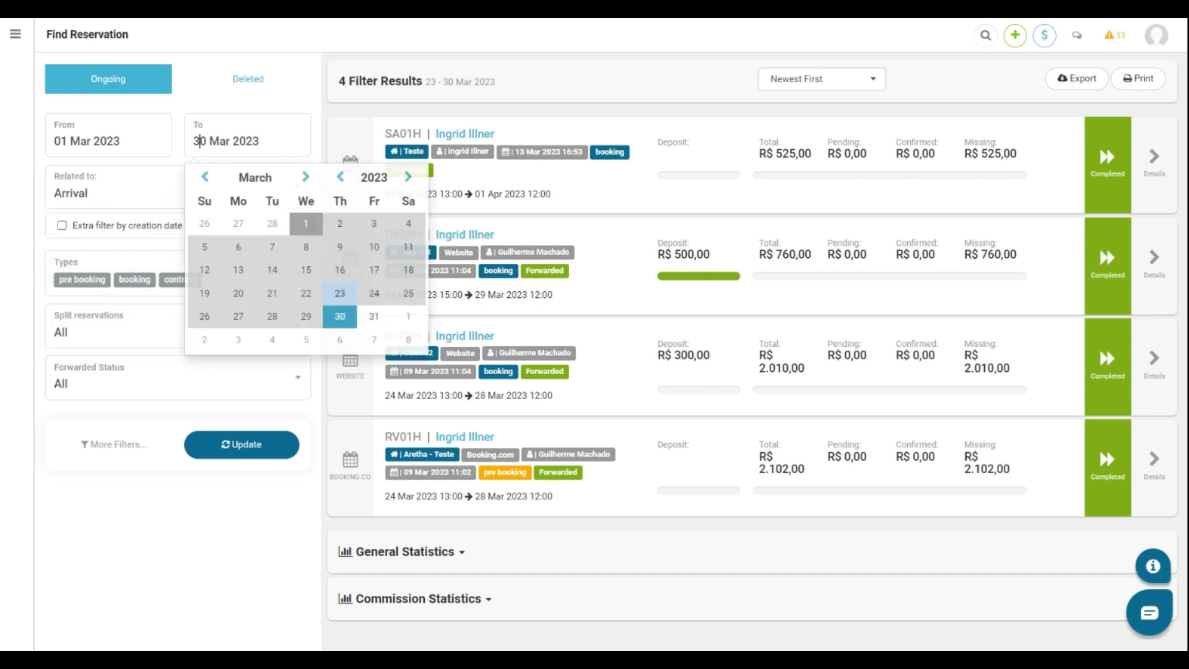
click(305, 176)
click(340, 316)
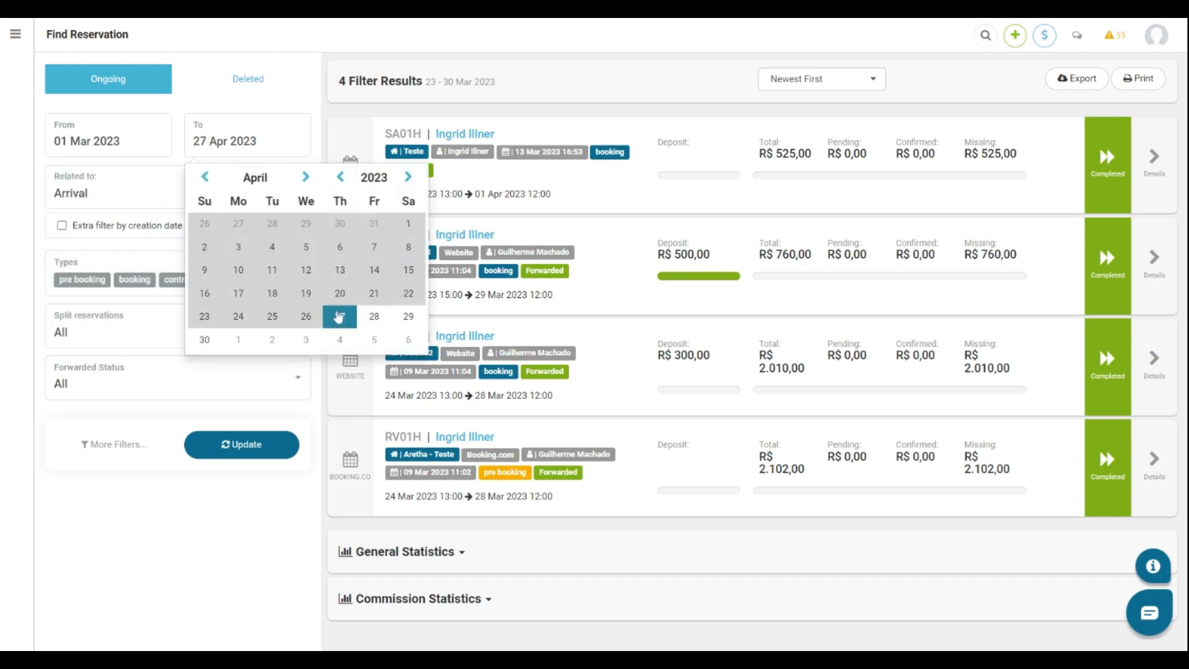
click(117, 379)
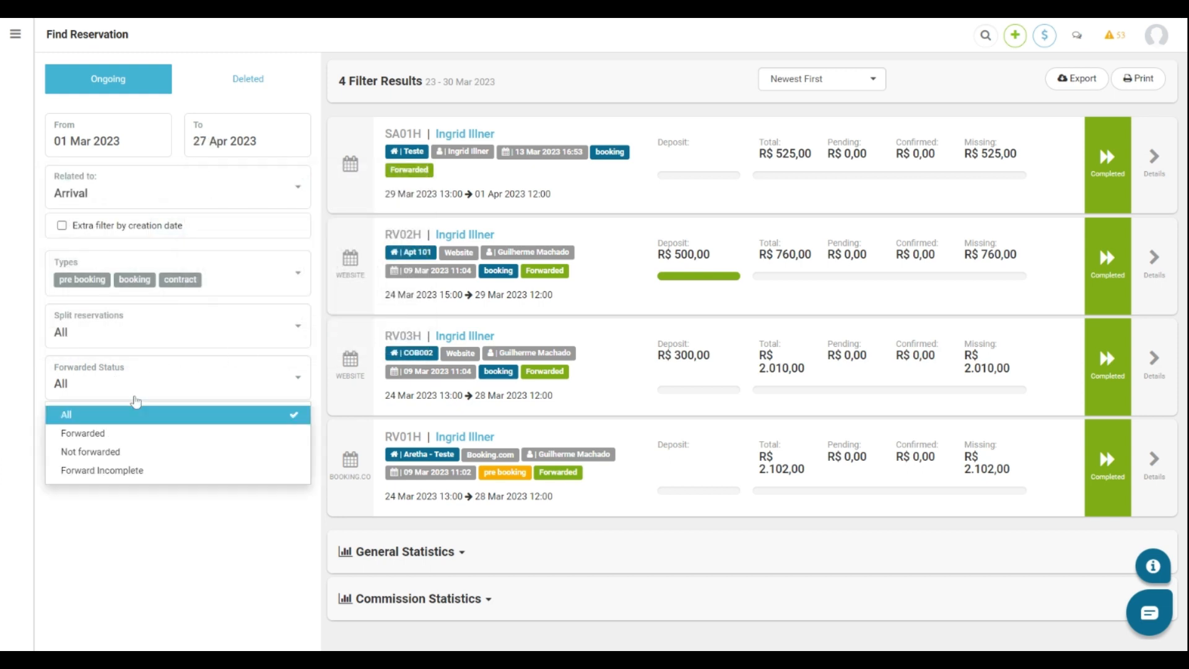
click(105, 451)
click(227, 452)
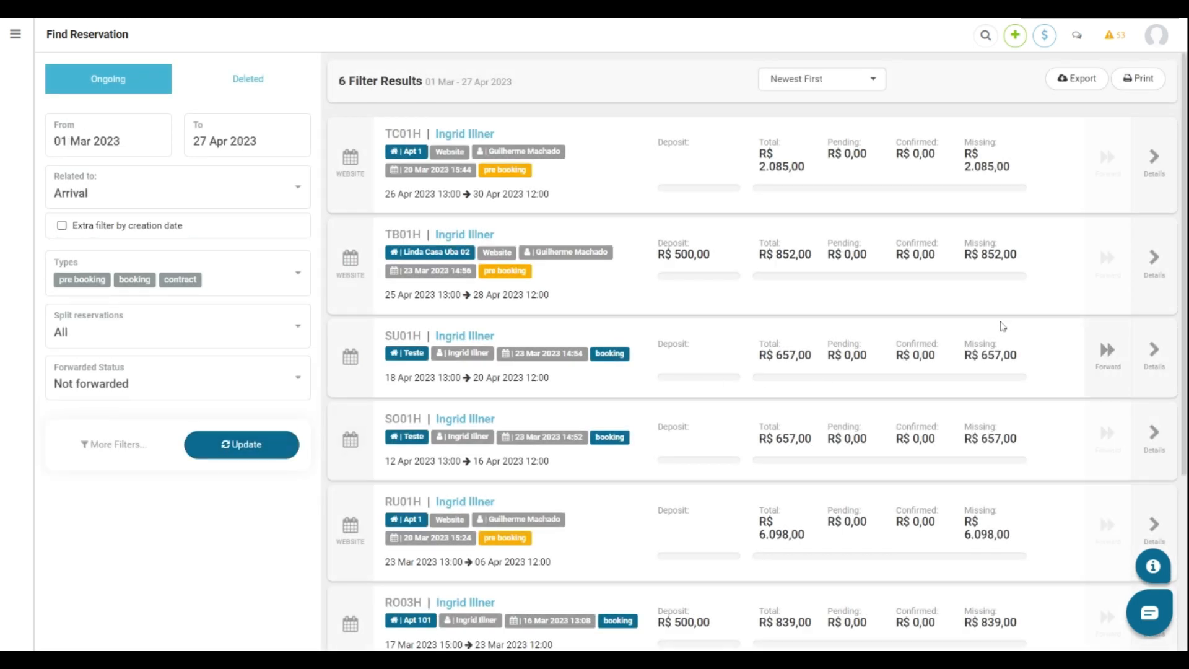
Forward SU01H with its 50,00 Taxa de Manutenção charge and pay the owner the full R$ 218,19.
scroll(1001, 325, down, 2)
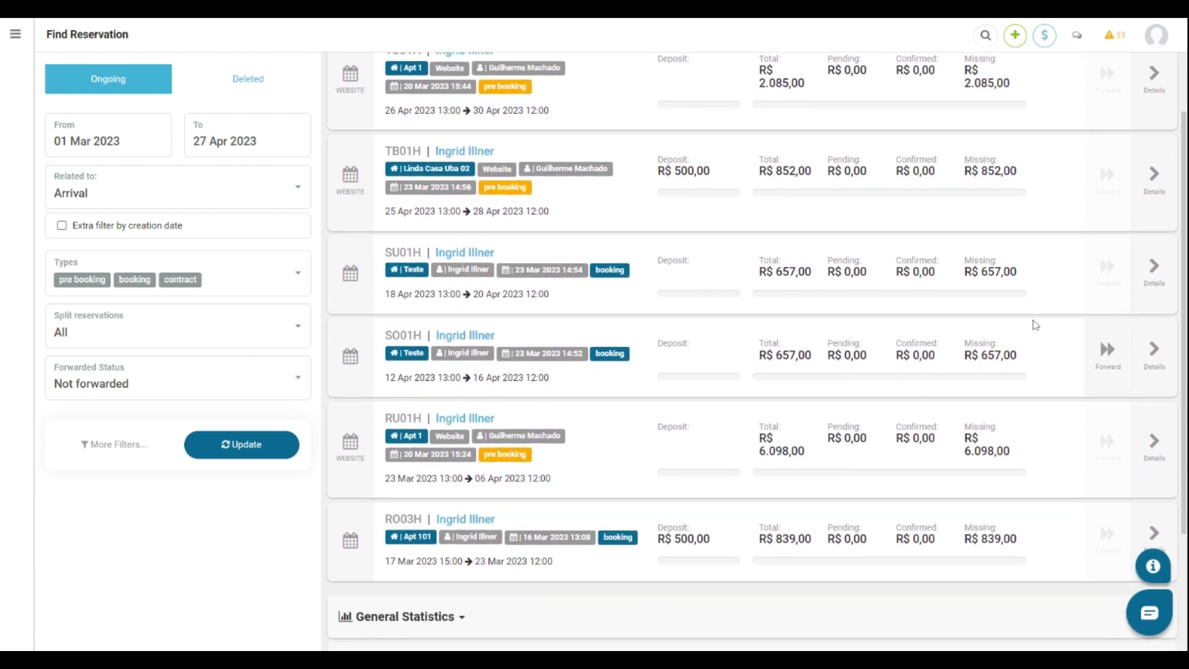
click(1106, 271)
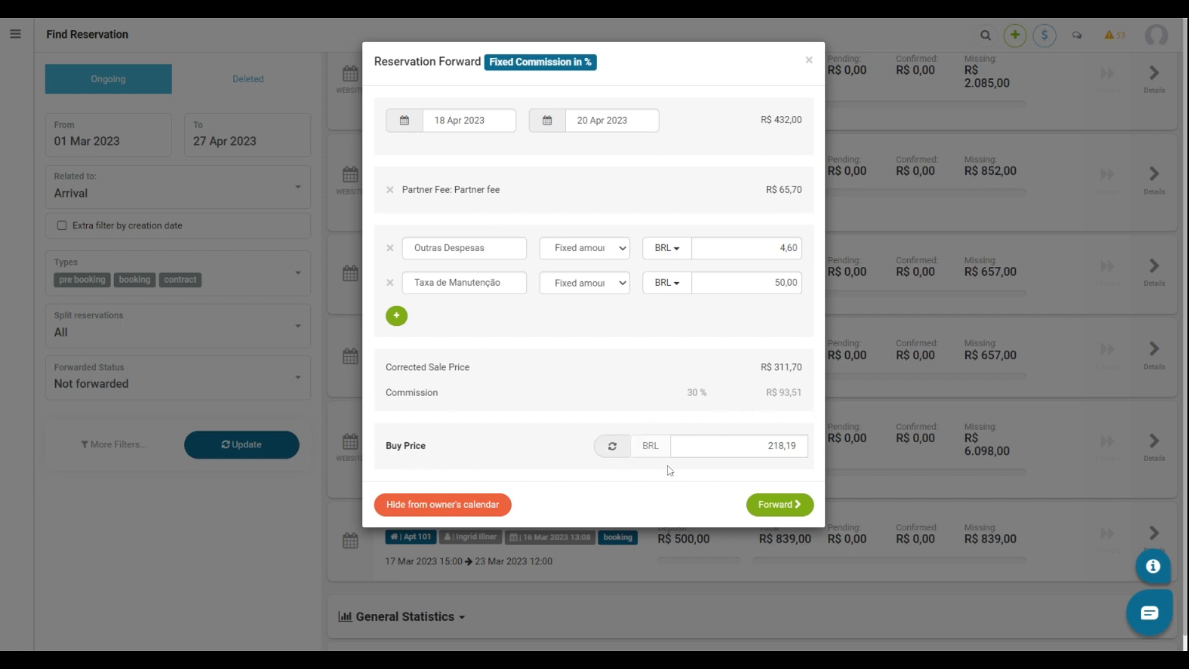
click(786, 505)
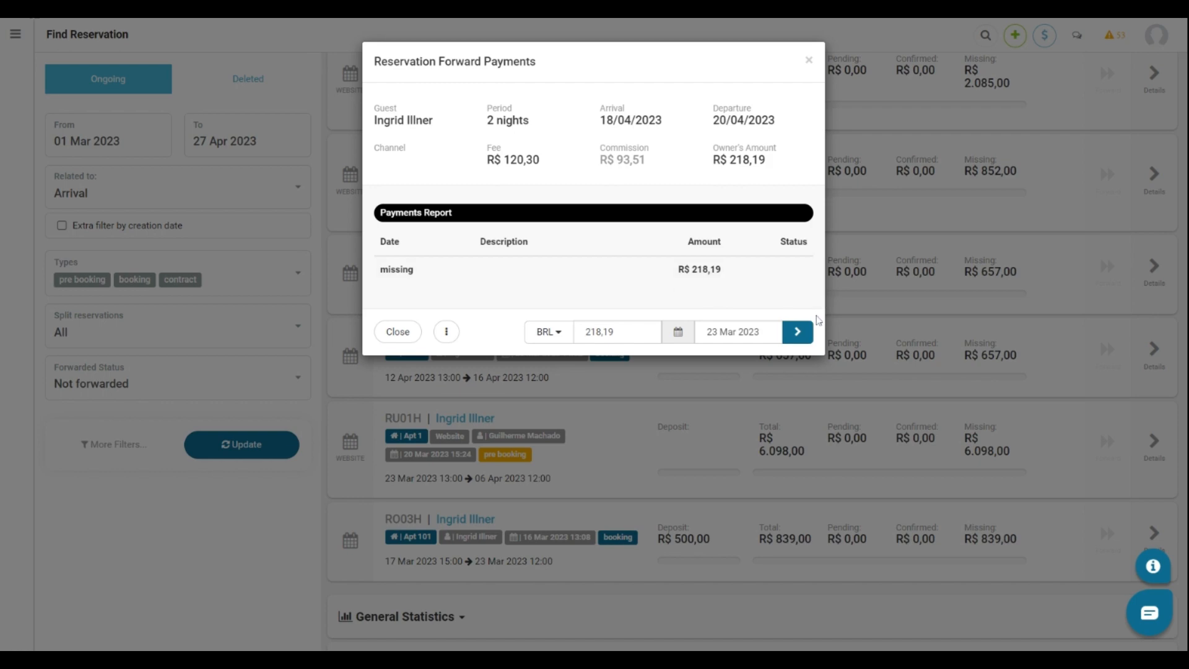
click(798, 331)
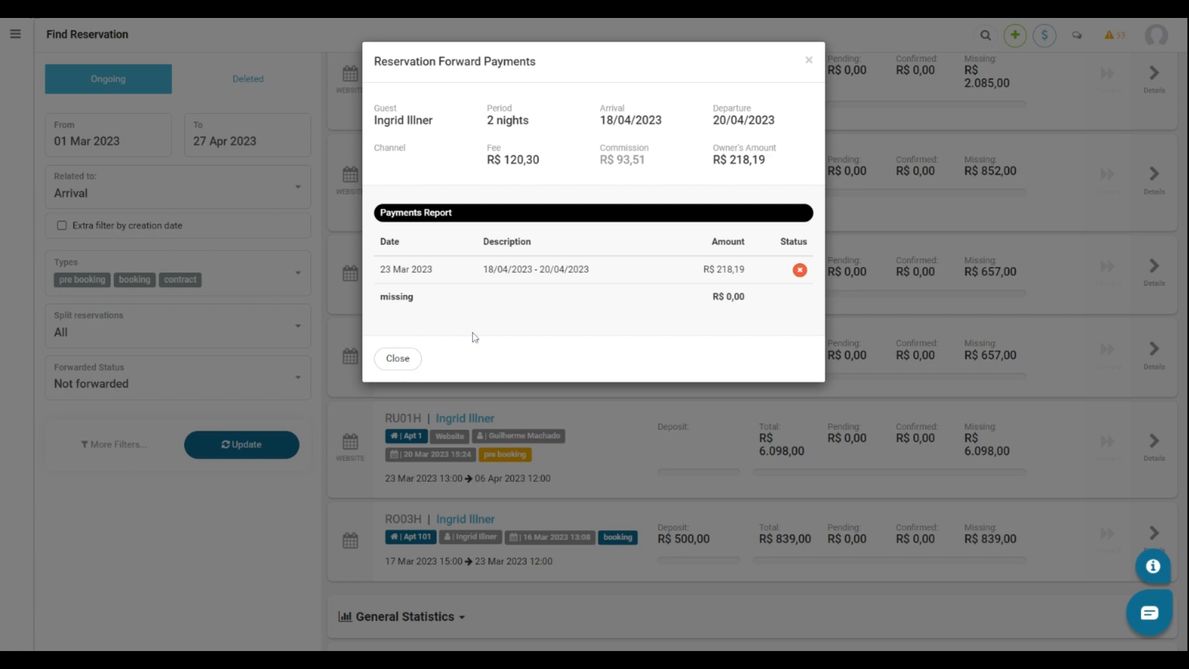
click(398, 358)
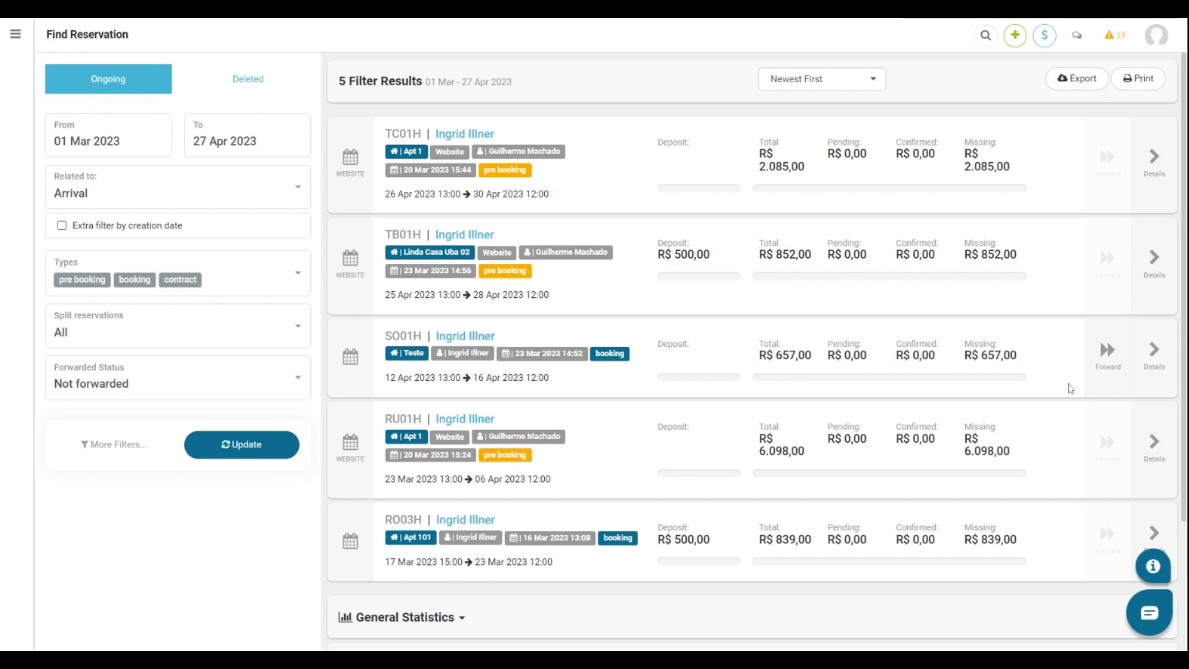
Forward SO01H and record a R$ 200,00 partial owner payment dated 24 Mar 2023.
click(1114, 374)
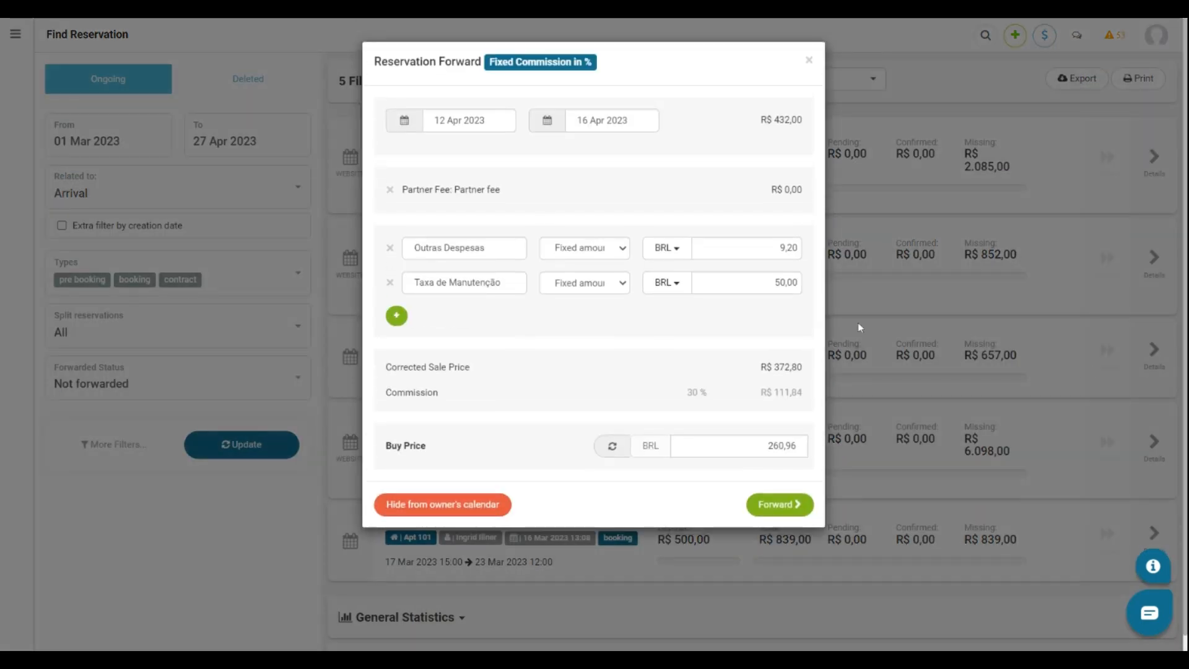
click(767, 502)
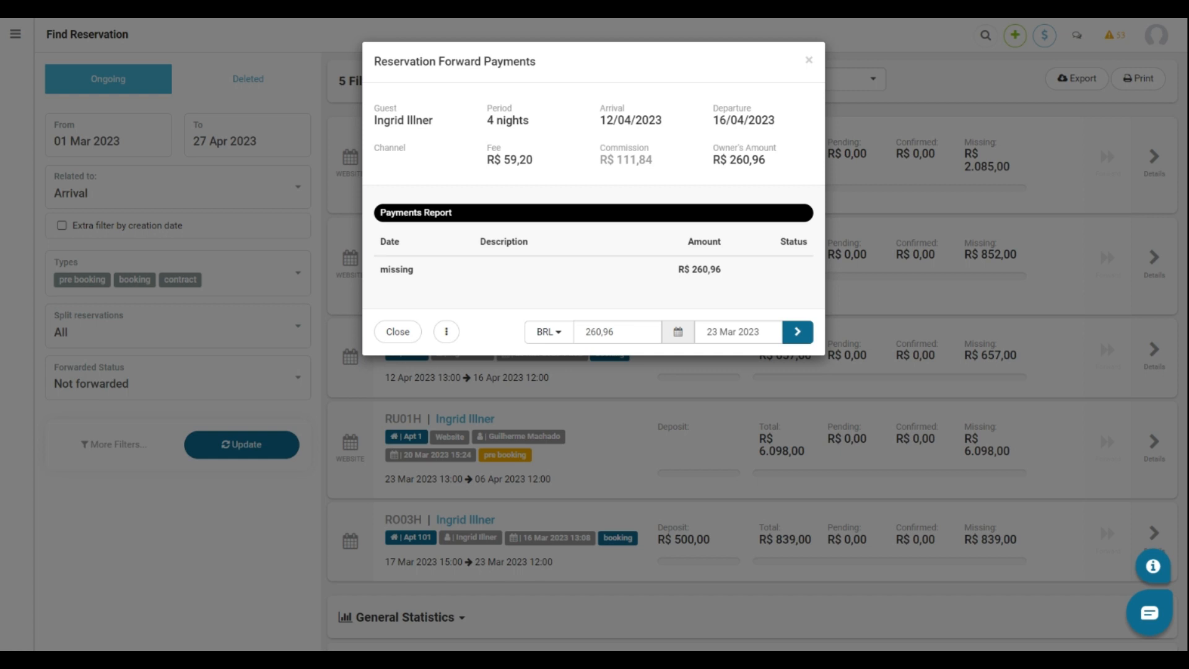
drag(624, 333, 548, 340)
text(200)
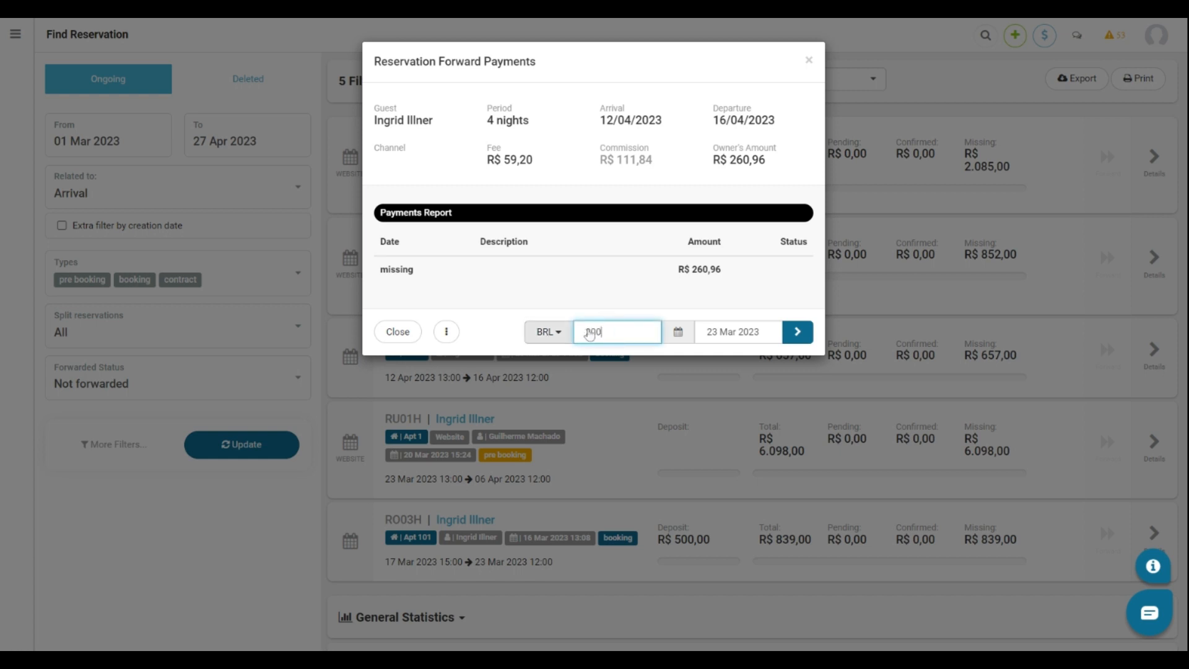
click(683, 343)
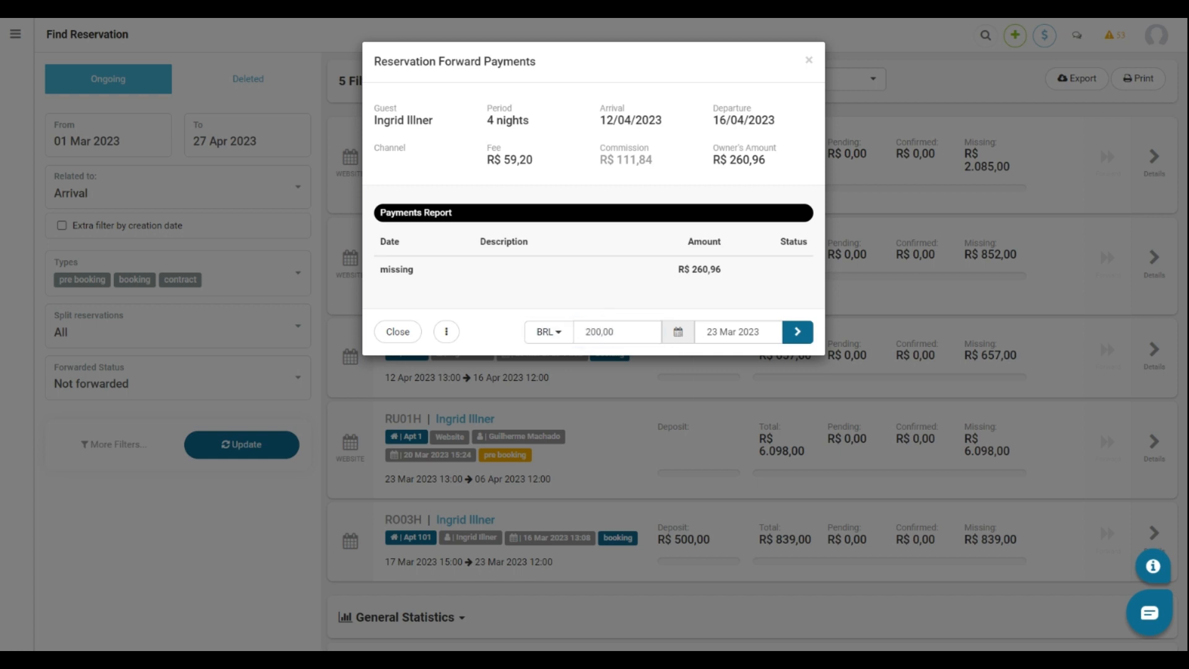
click(678, 331)
click(884, 477)
click(799, 332)
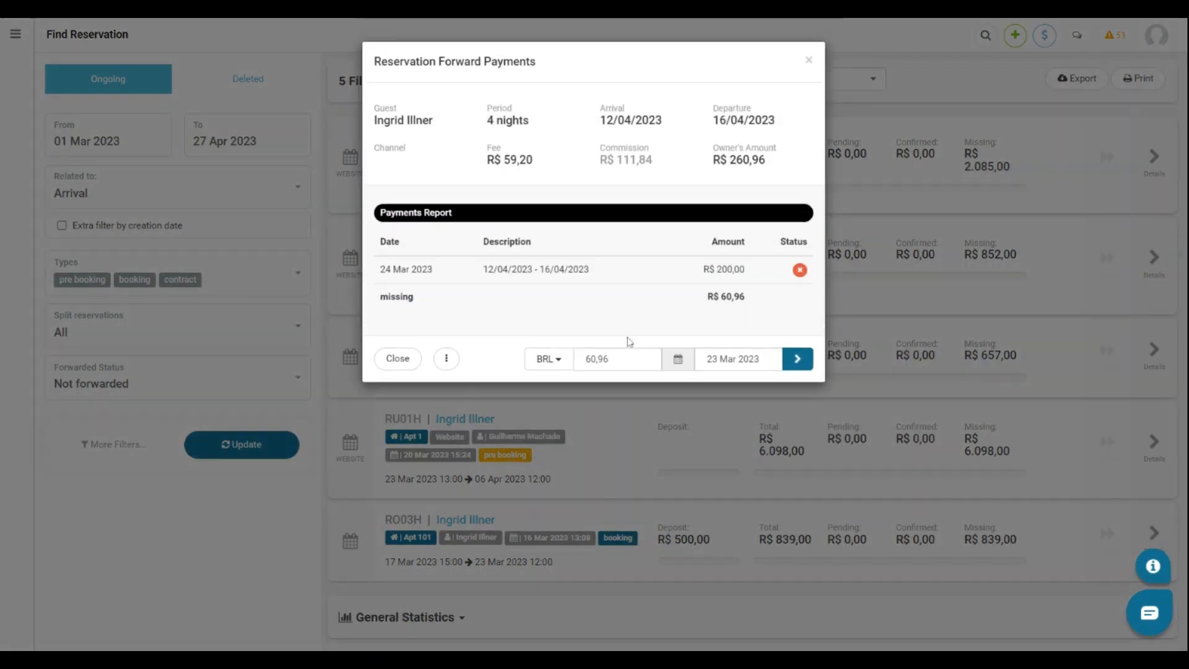
Record the remaining R$ 60,96 owner payment dated 30 Mar 2023.
click(743, 359)
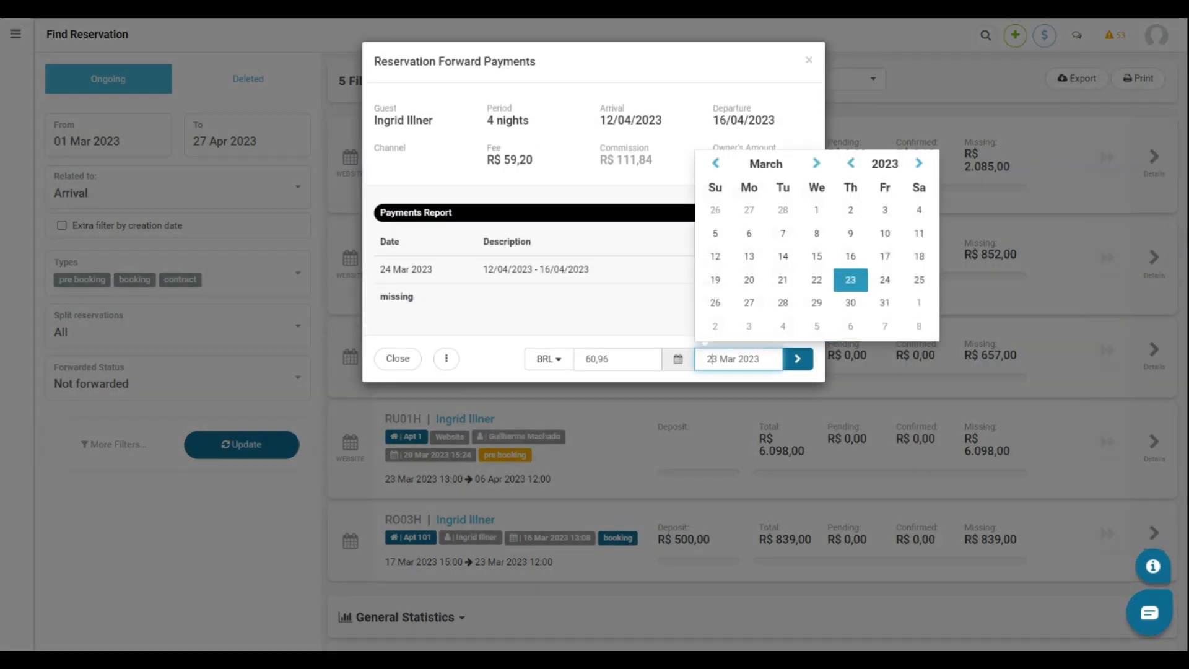
click(850, 303)
click(797, 358)
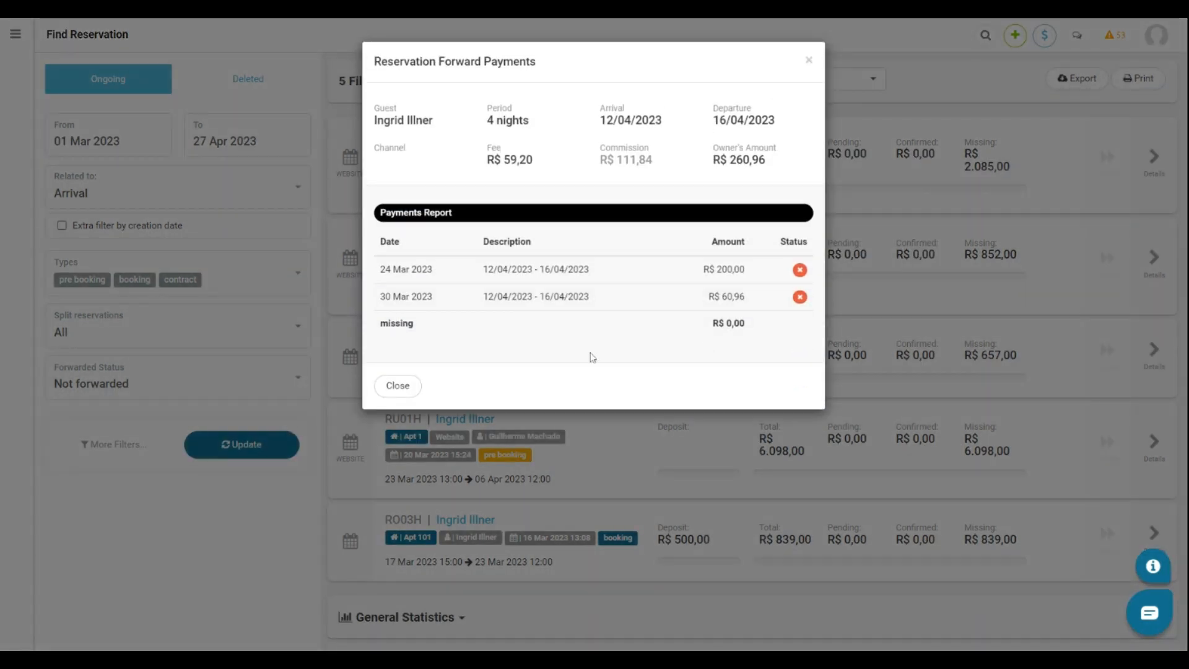
click(411, 384)
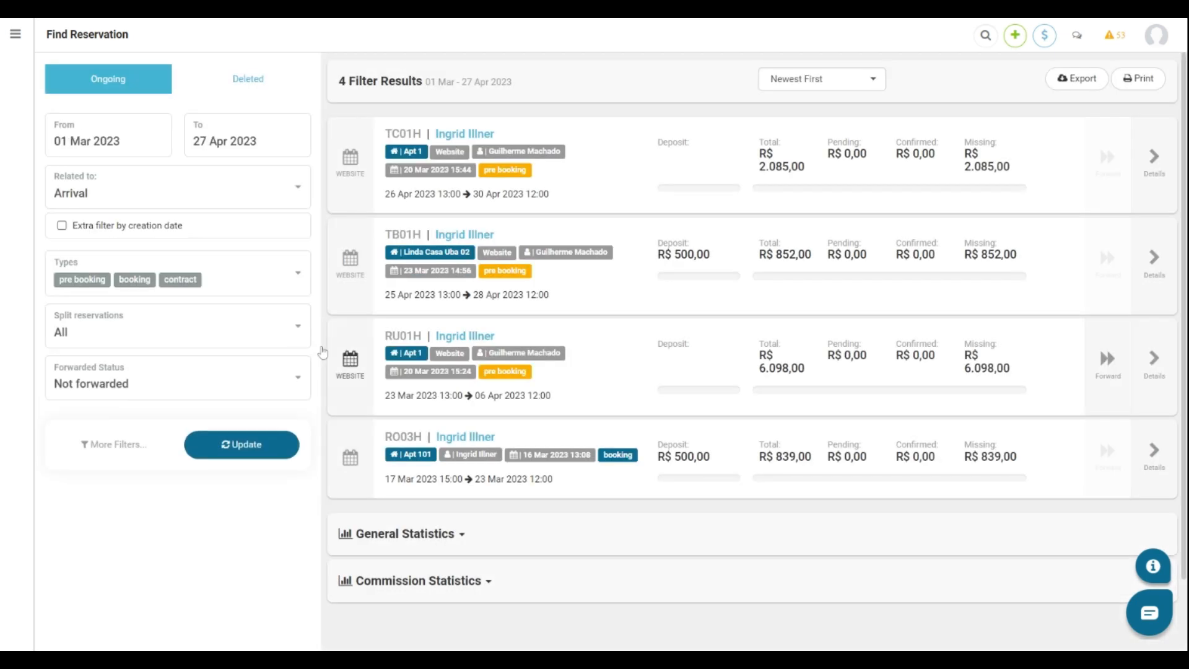
Set Forwarded Status to All, refresh the reservations, and return to the home dashboard.
click(225, 379)
click(177, 420)
click(233, 447)
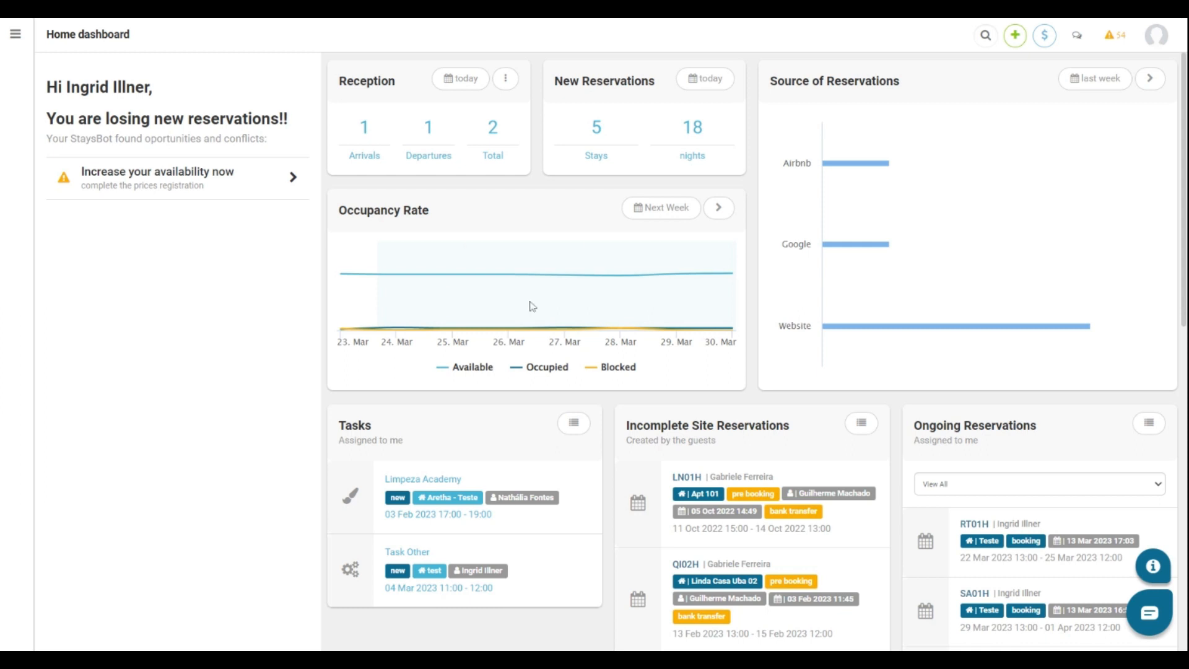
click(16, 34)
Go to Finance > Owner Statements and set the end date to 04 May 2023.
click(38, 479)
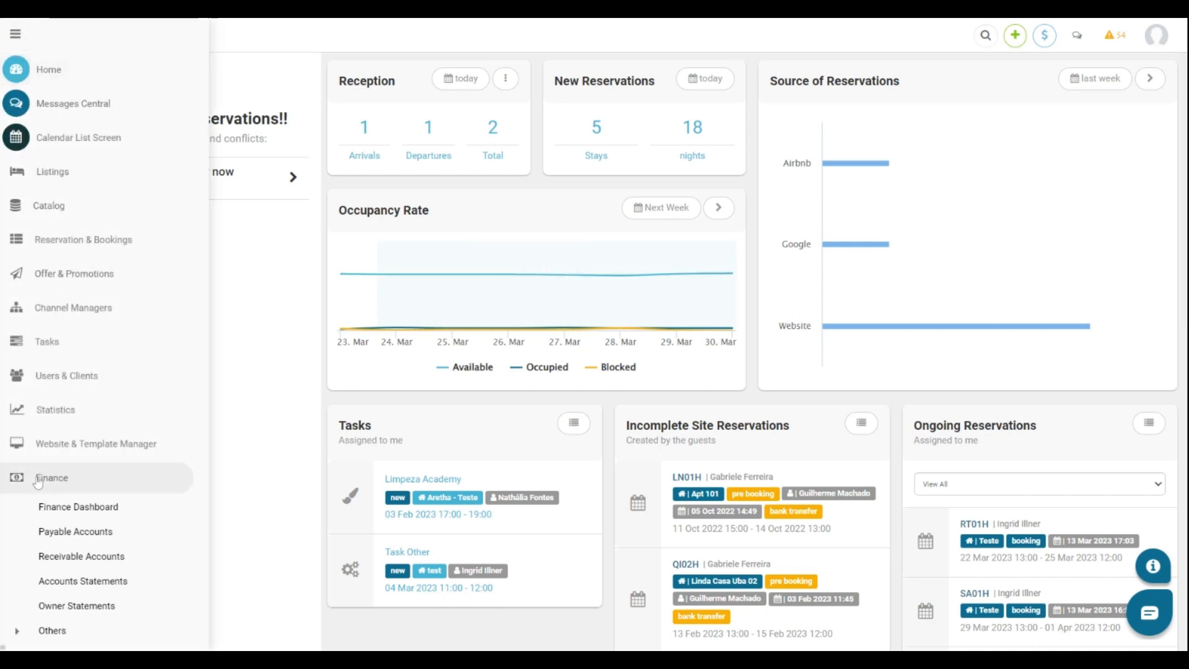
click(69, 606)
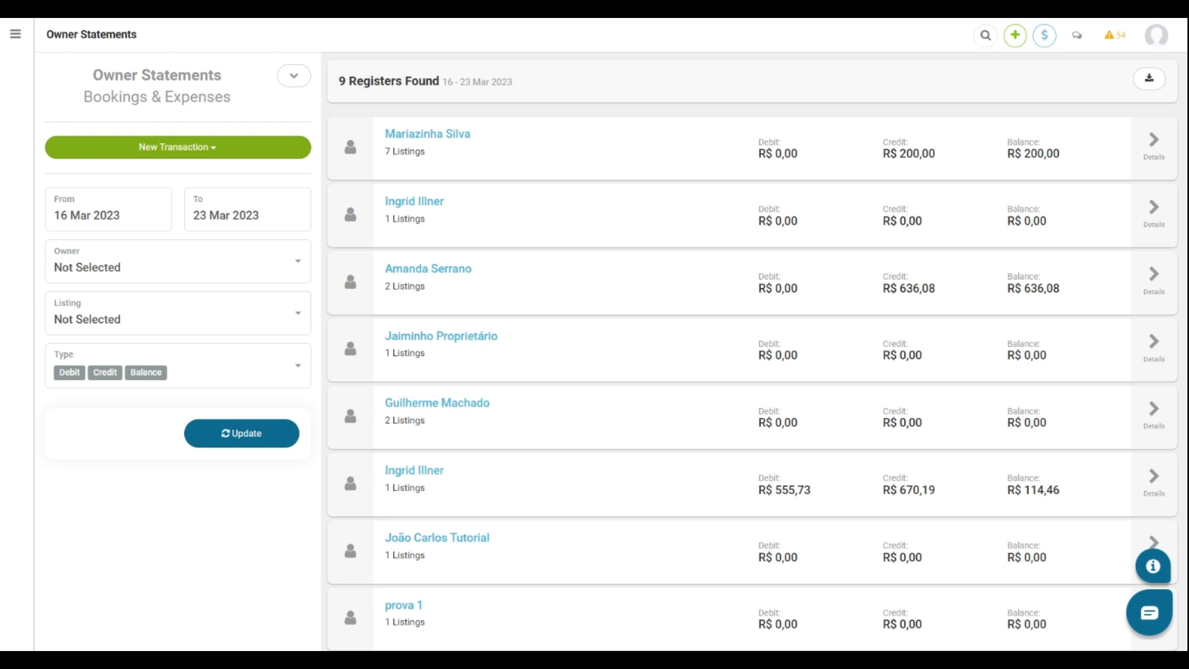
click(260, 216)
click(306, 251)
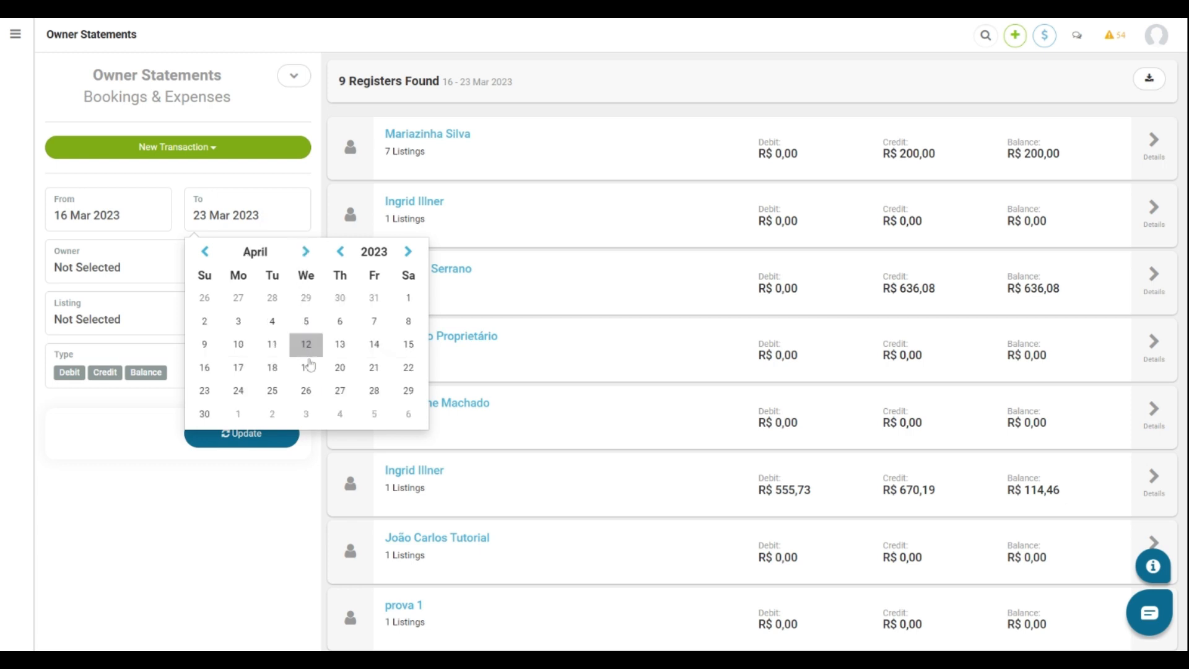
click(340, 414)
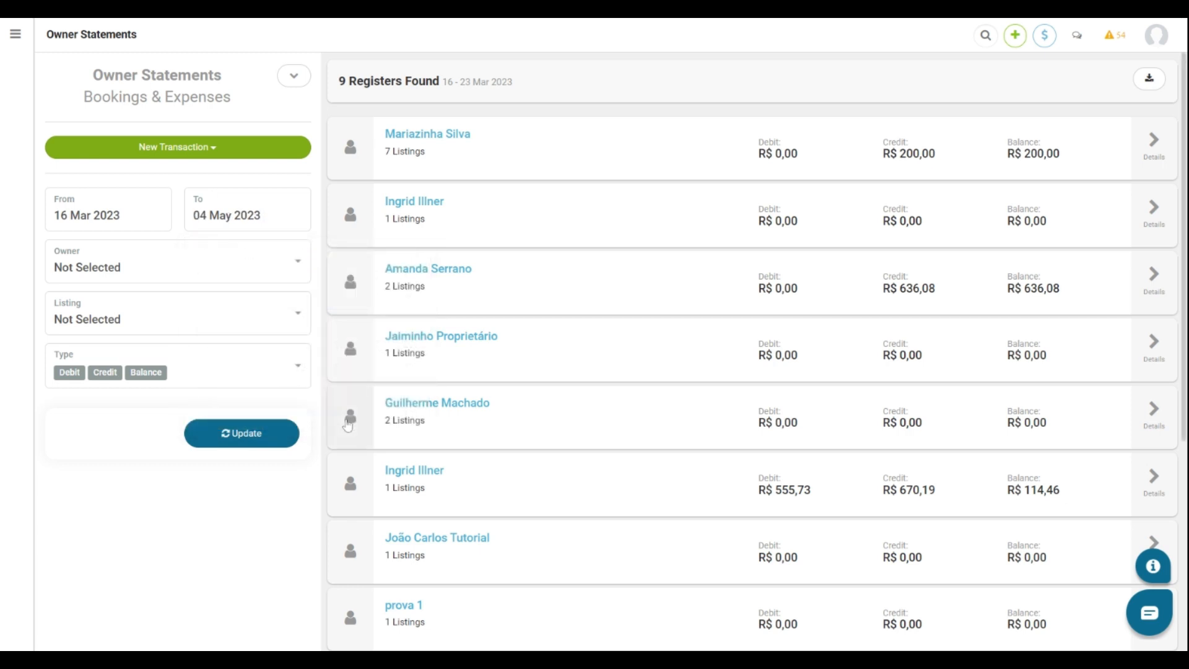
Filter the statements to the listing's owner and listing RK01H | Teste.
click(206, 273)
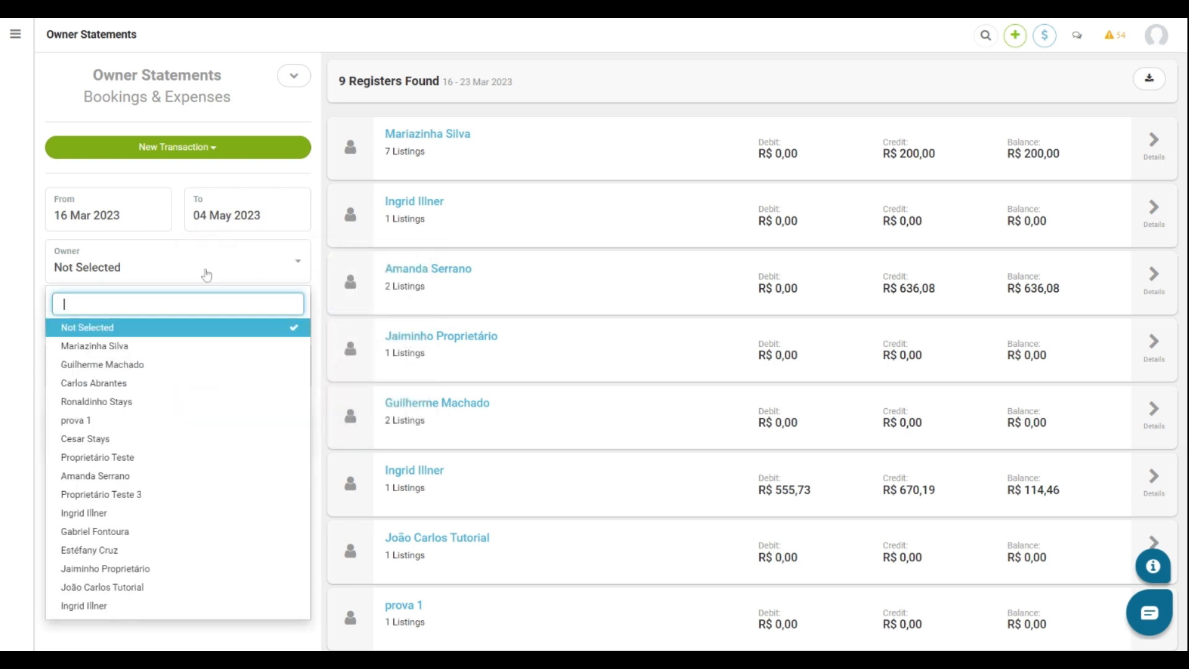
click(120, 513)
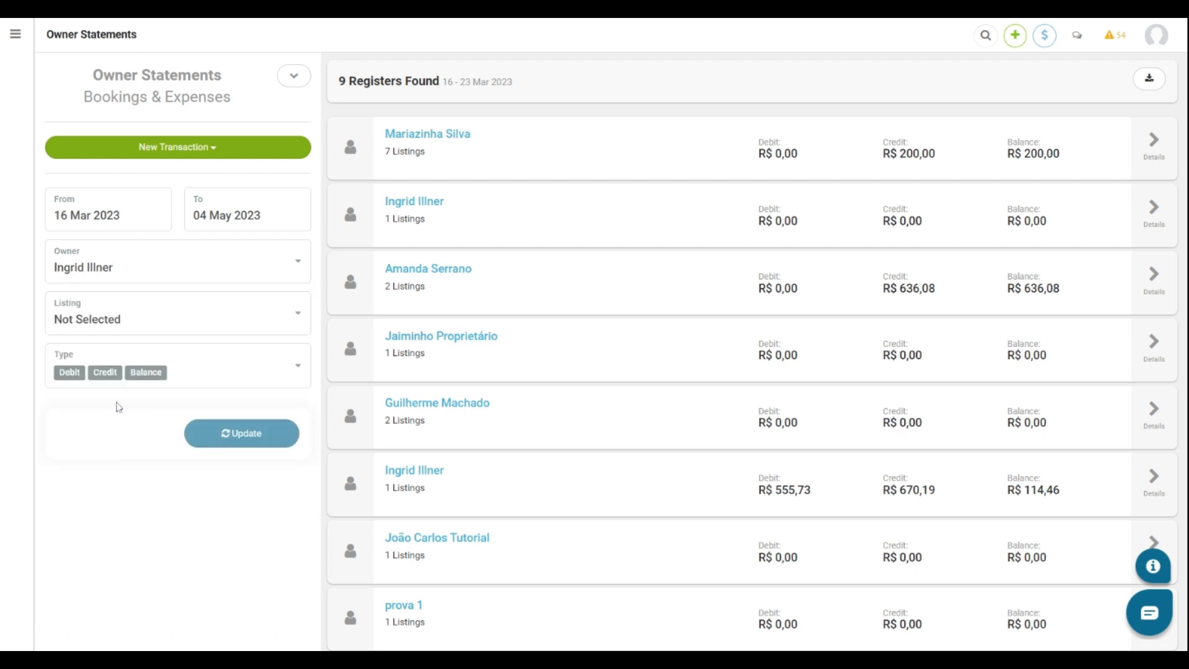
click(96, 324)
click(111, 429)
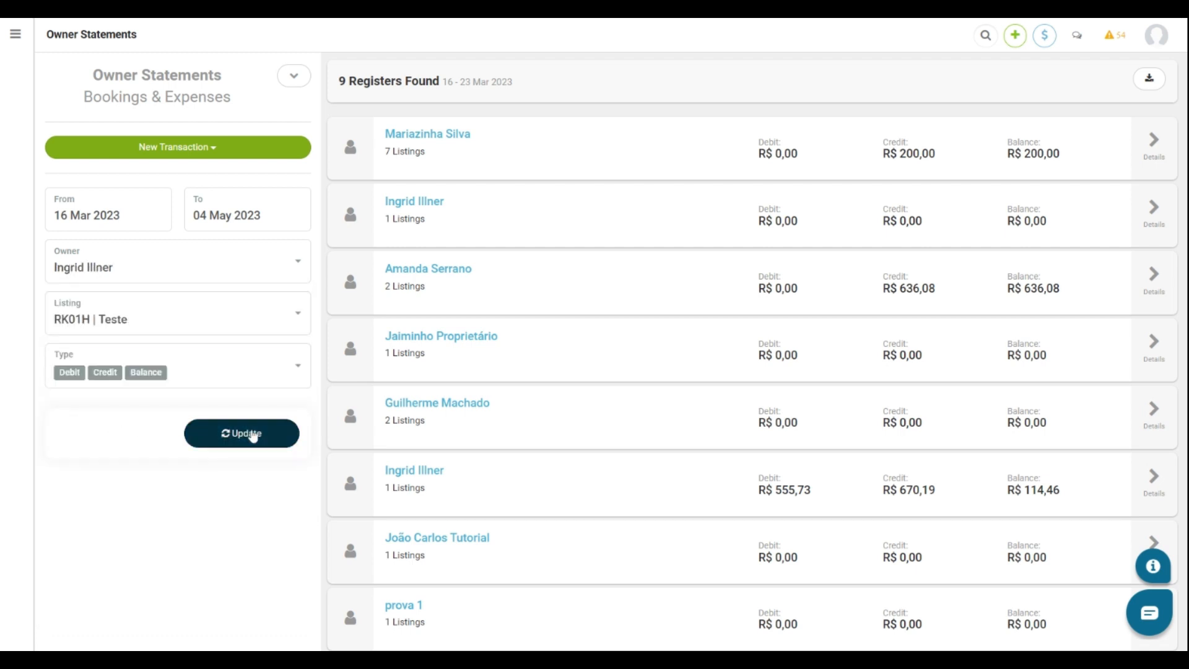
Load the RK01H | Teste statement (R$ 479,15 balance) and show the New Transaction types.
click(253, 434)
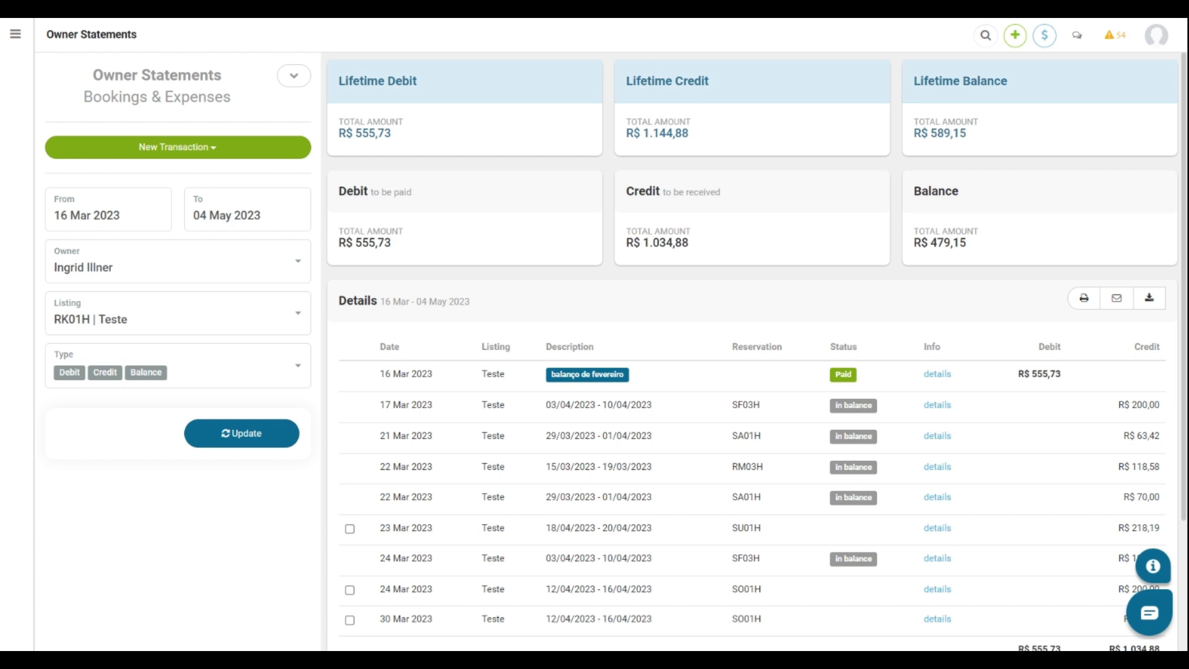
scroll(889, 504, down, 2)
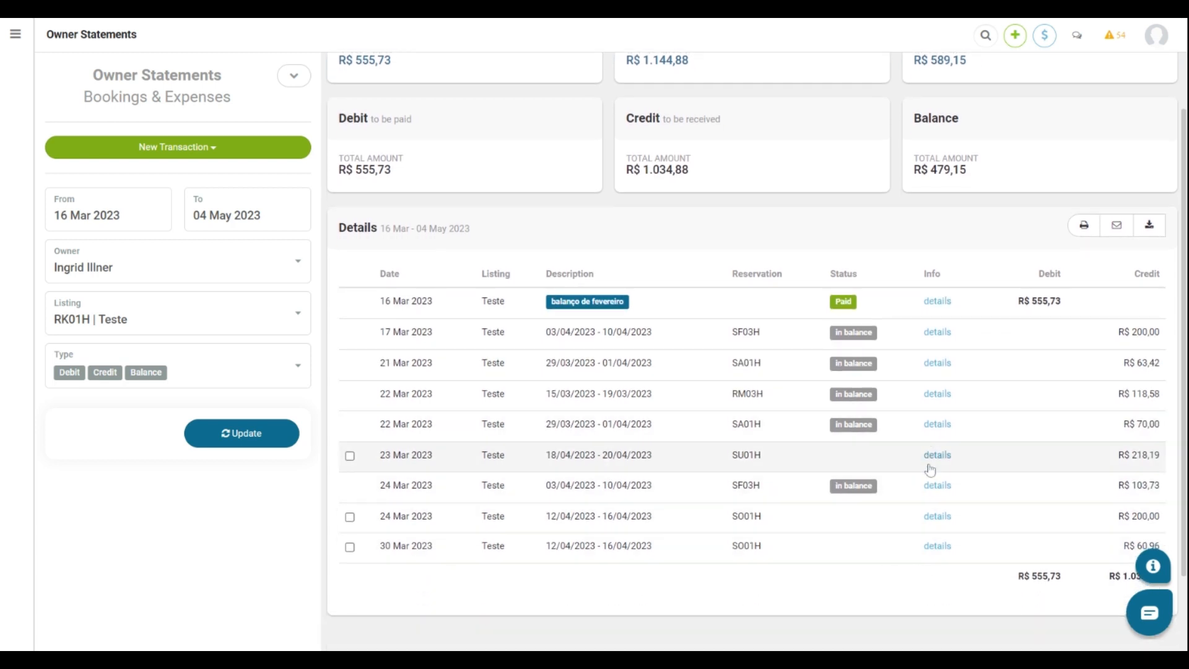
scroll(919, 231, up, 1)
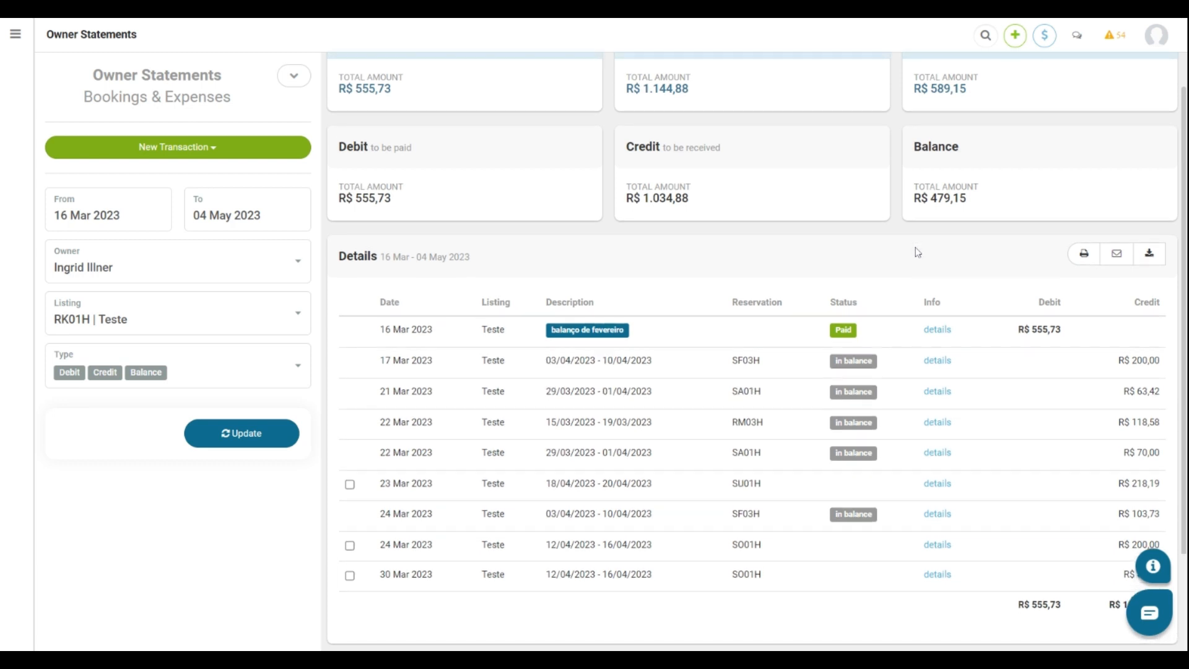
scroll(917, 252, up, 1)
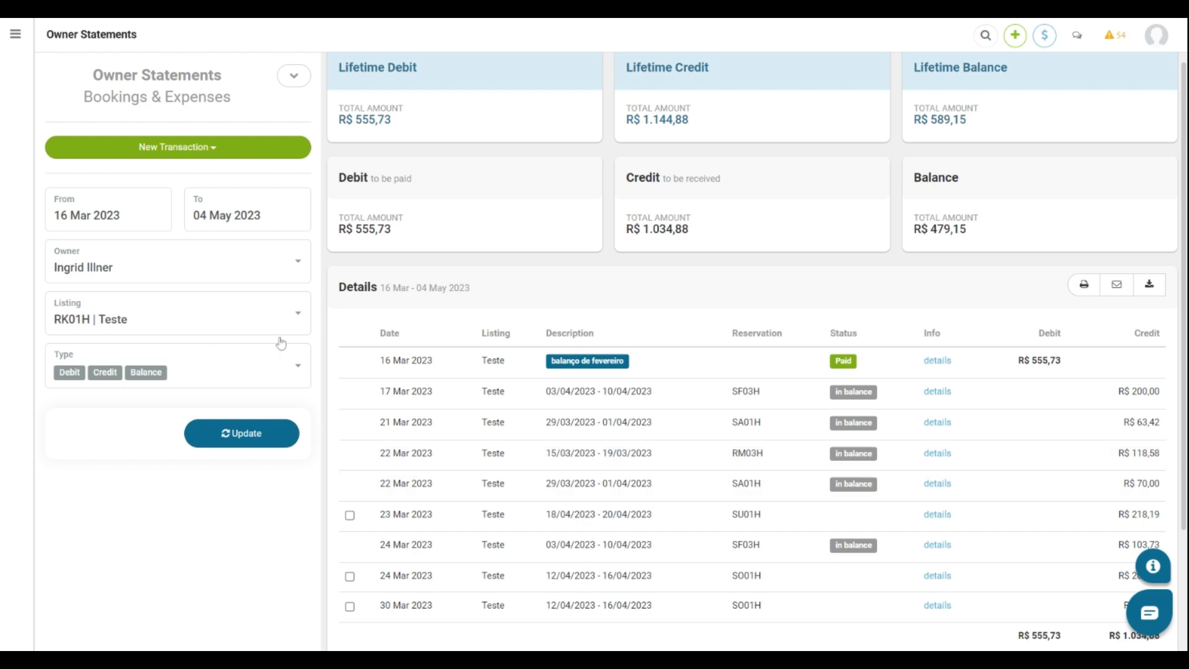
click(199, 156)
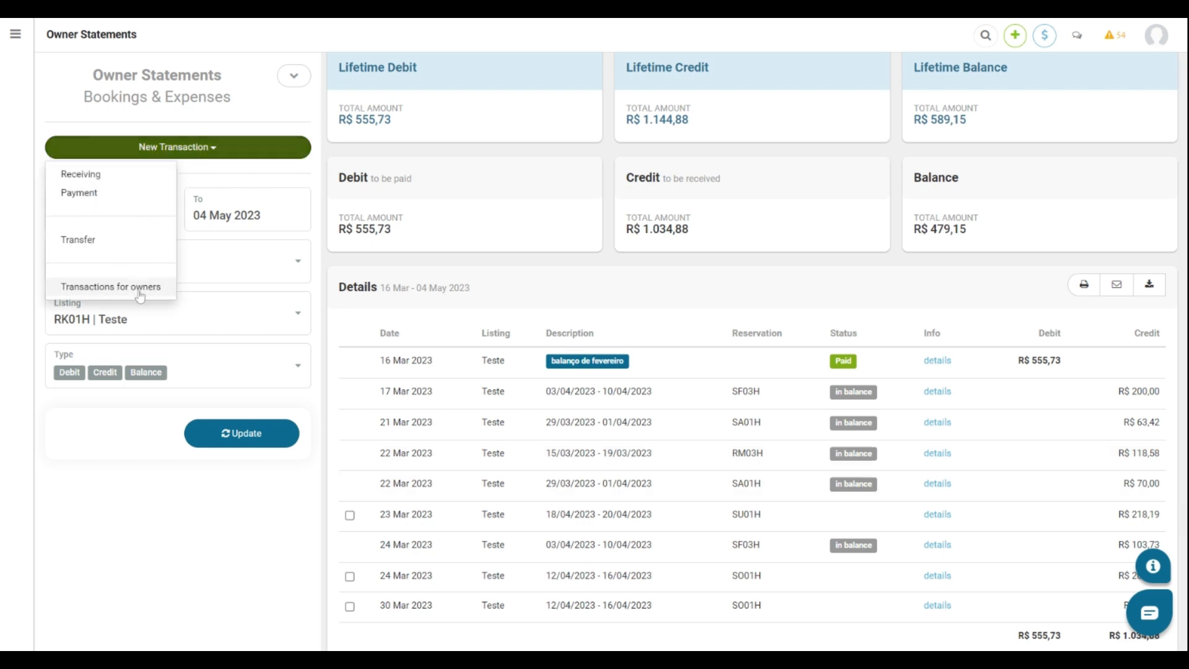
Start a 'Pay a bill on behalf of the owner' payment named maintenance from Banco Sicoob.
click(79, 194)
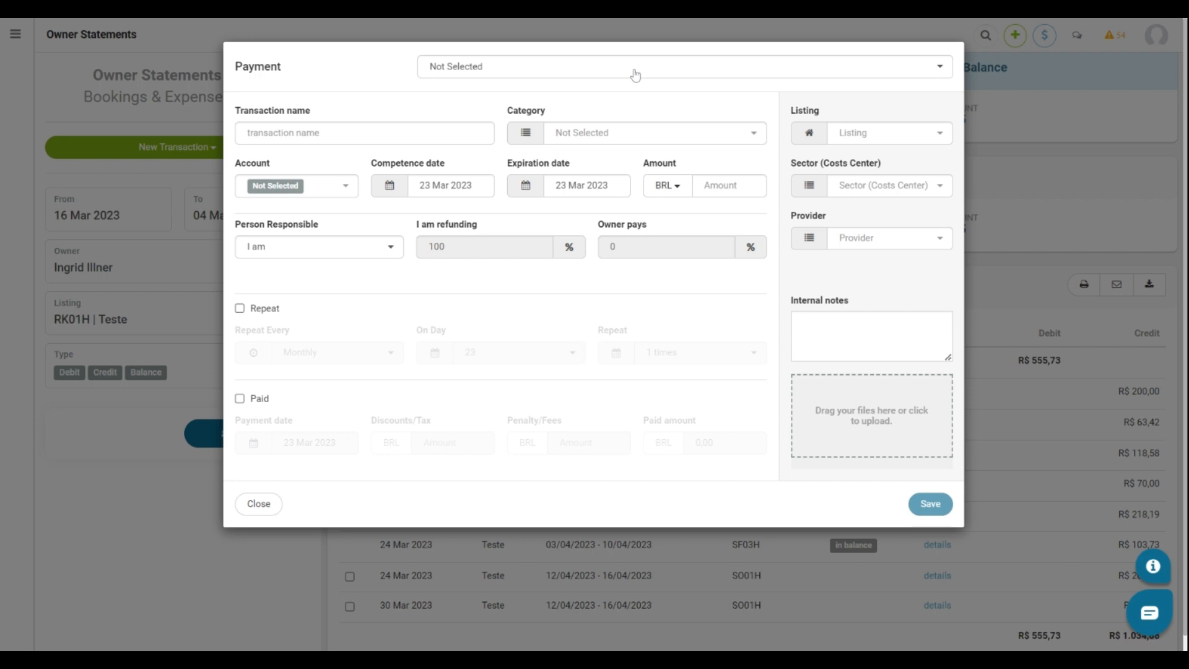
click(585, 73)
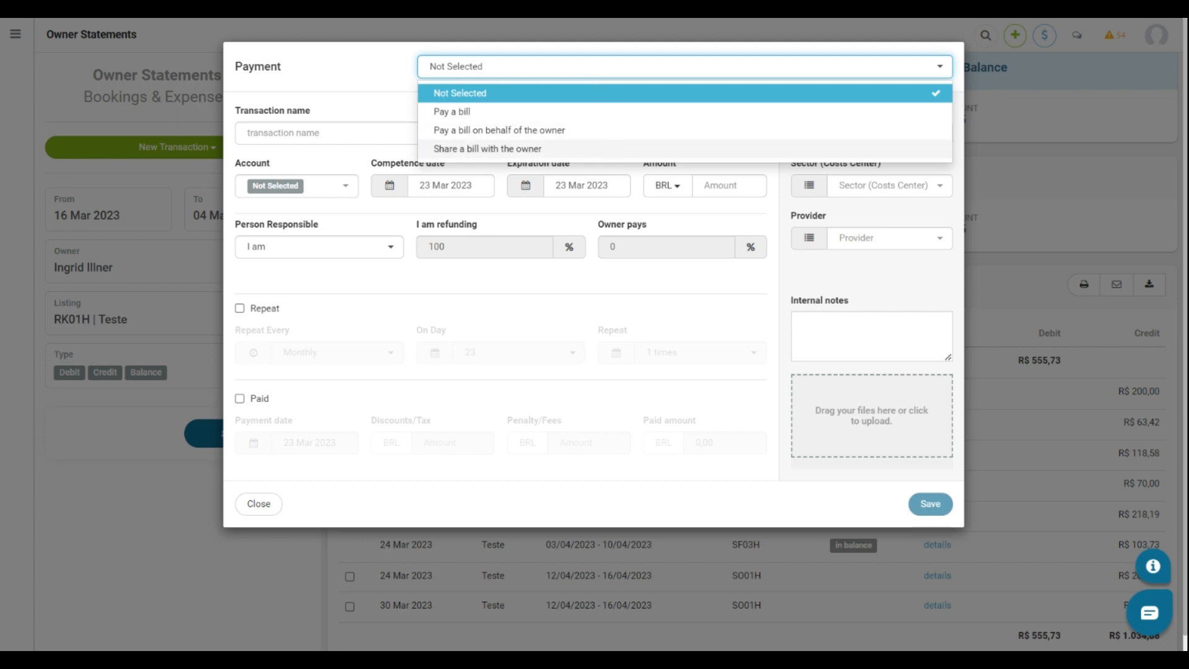
click(604, 130)
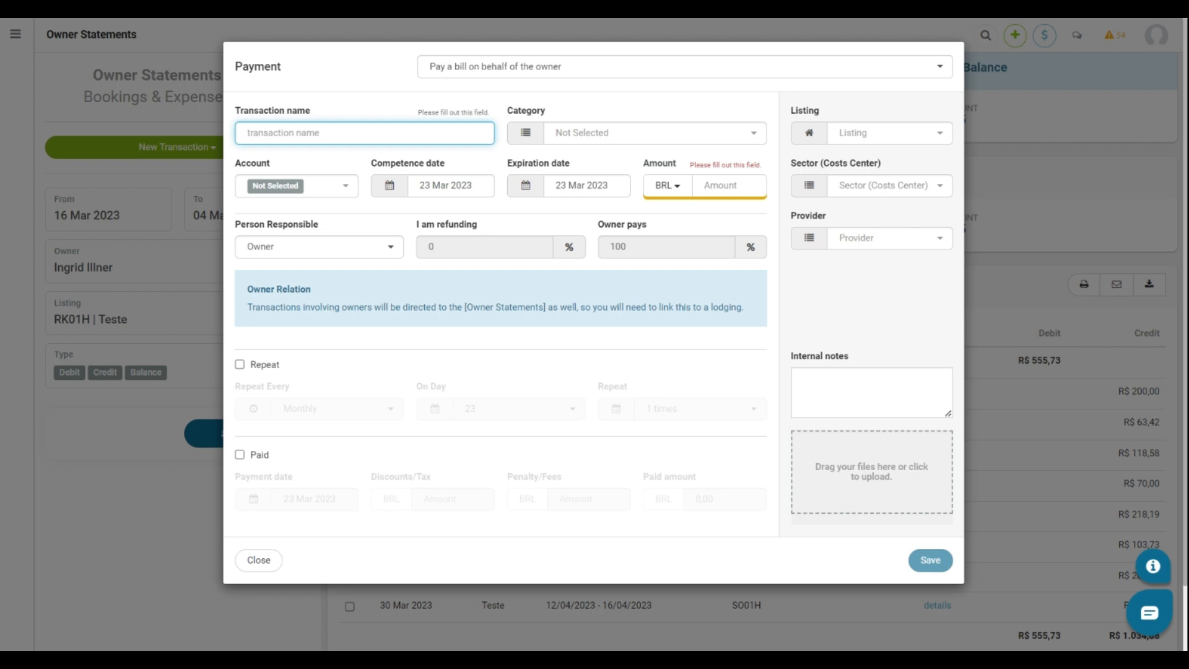
click(358, 151)
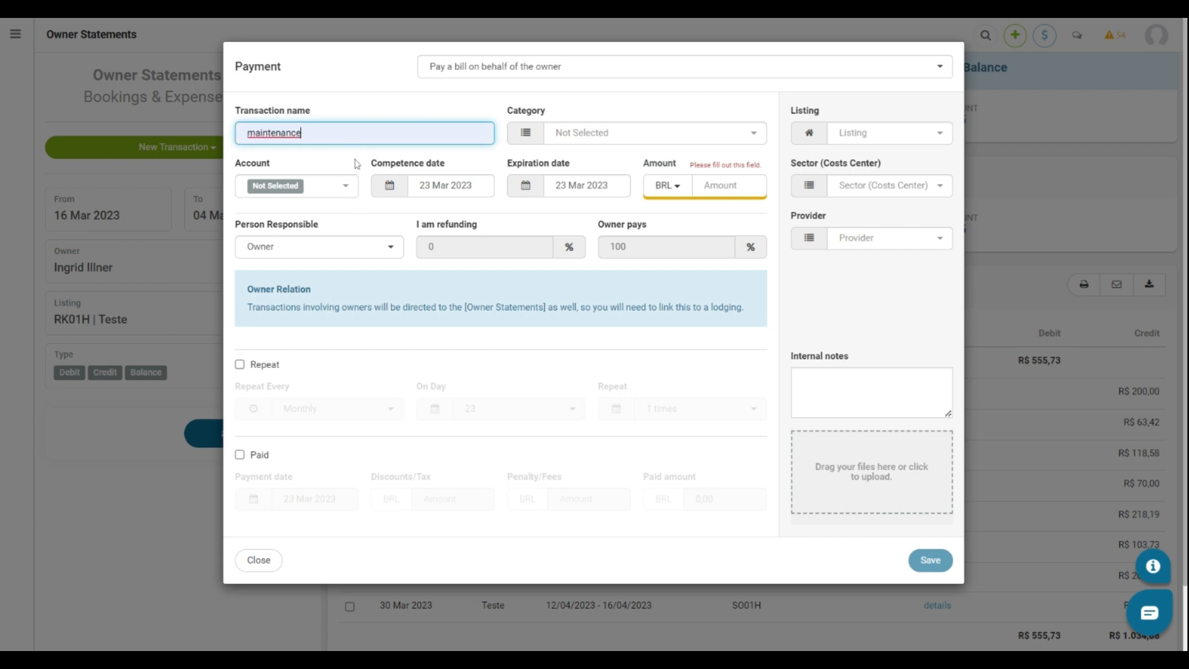
click(344, 185)
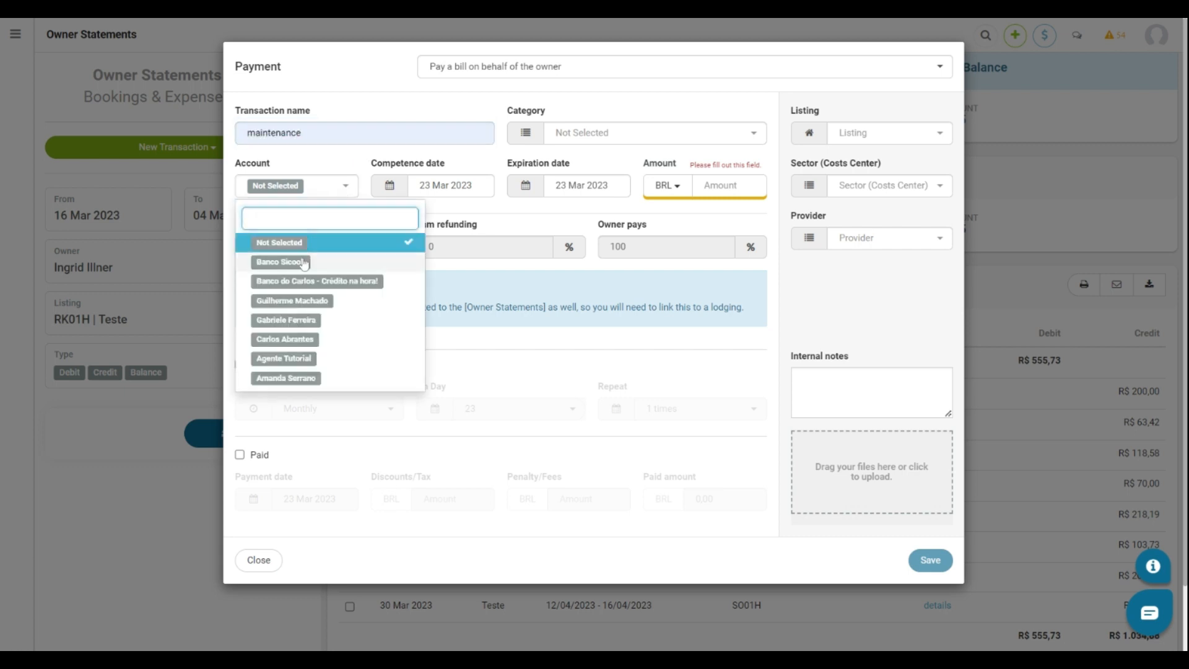
click(304, 263)
Set the amount to 228 for listing RK01H | Teste, mark it Paid, and save.
click(706, 185)
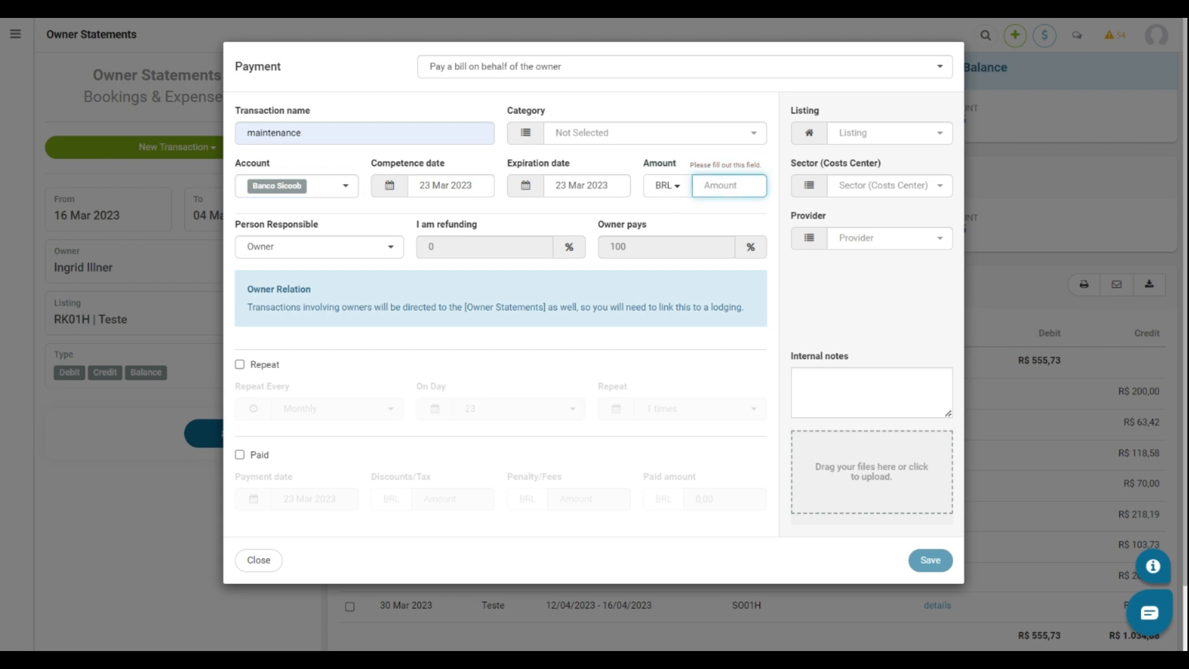
text(228)
click(867, 135)
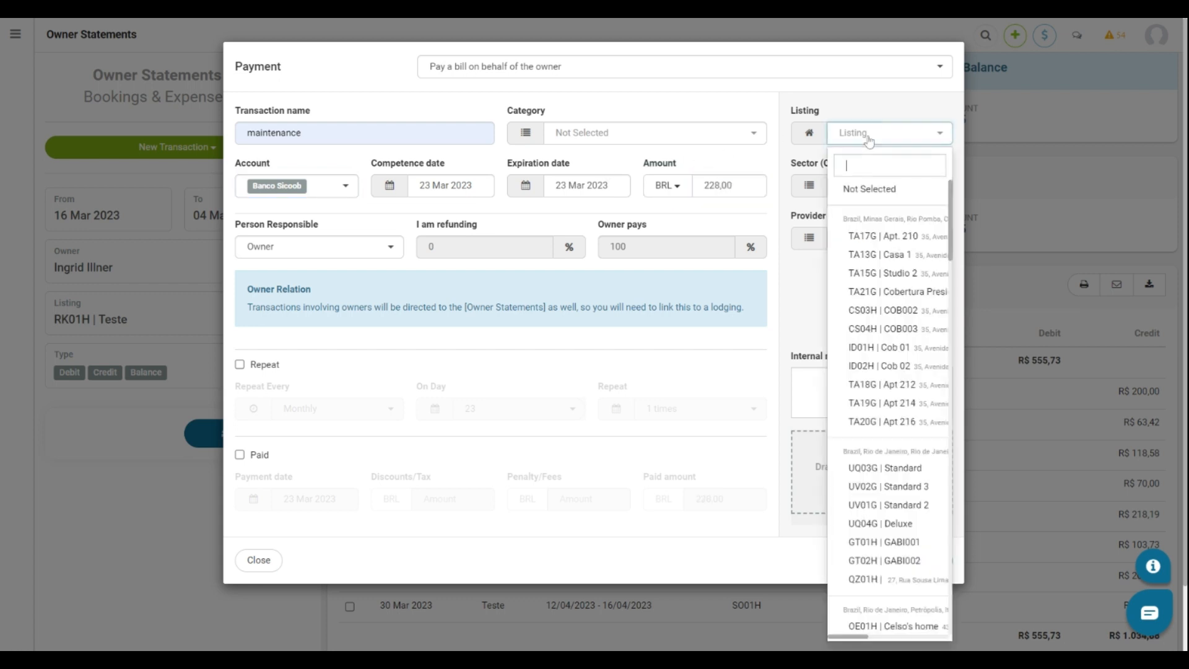
text(rk)
click(871, 204)
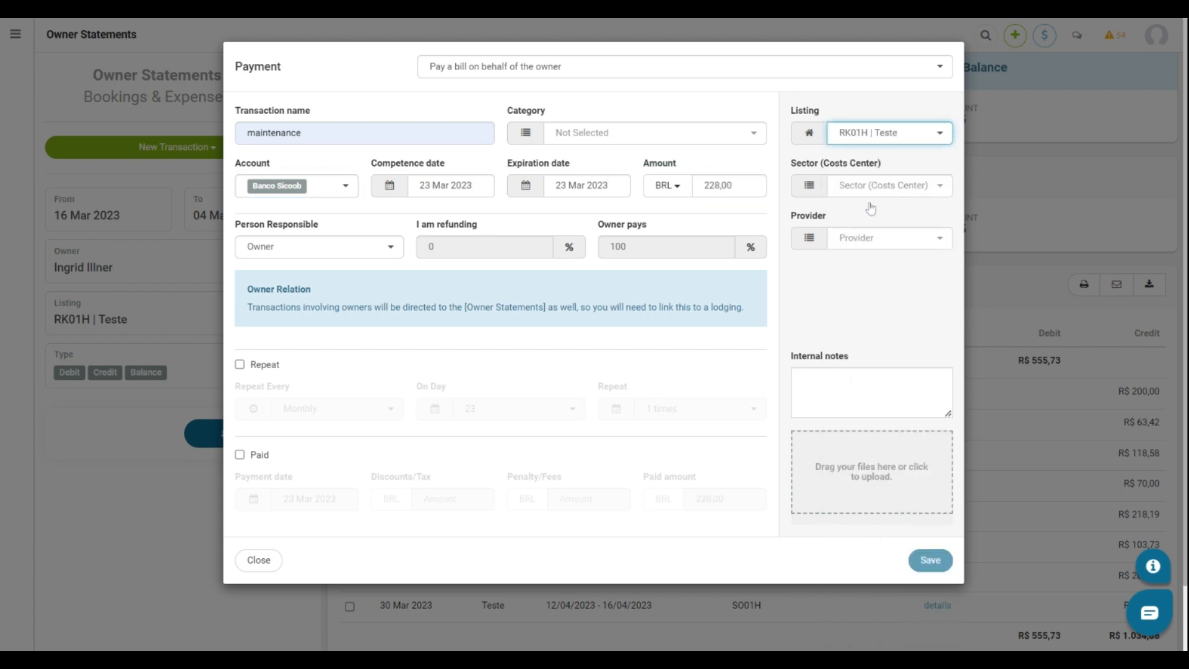
click(240, 455)
click(239, 455)
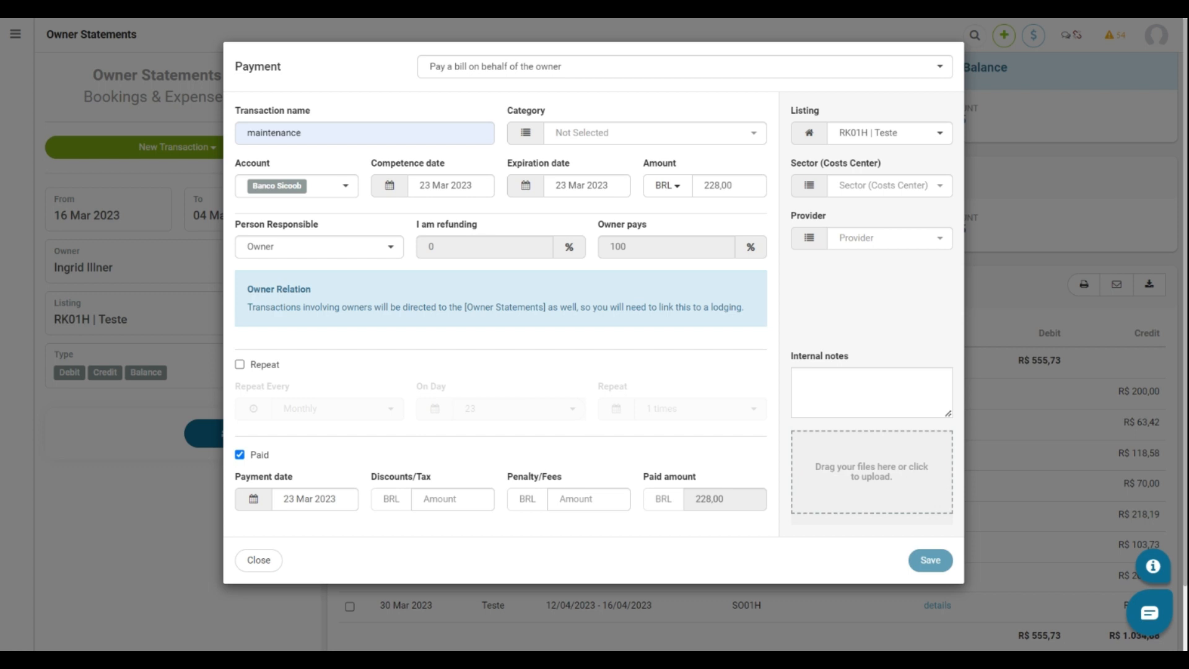
click(931, 559)
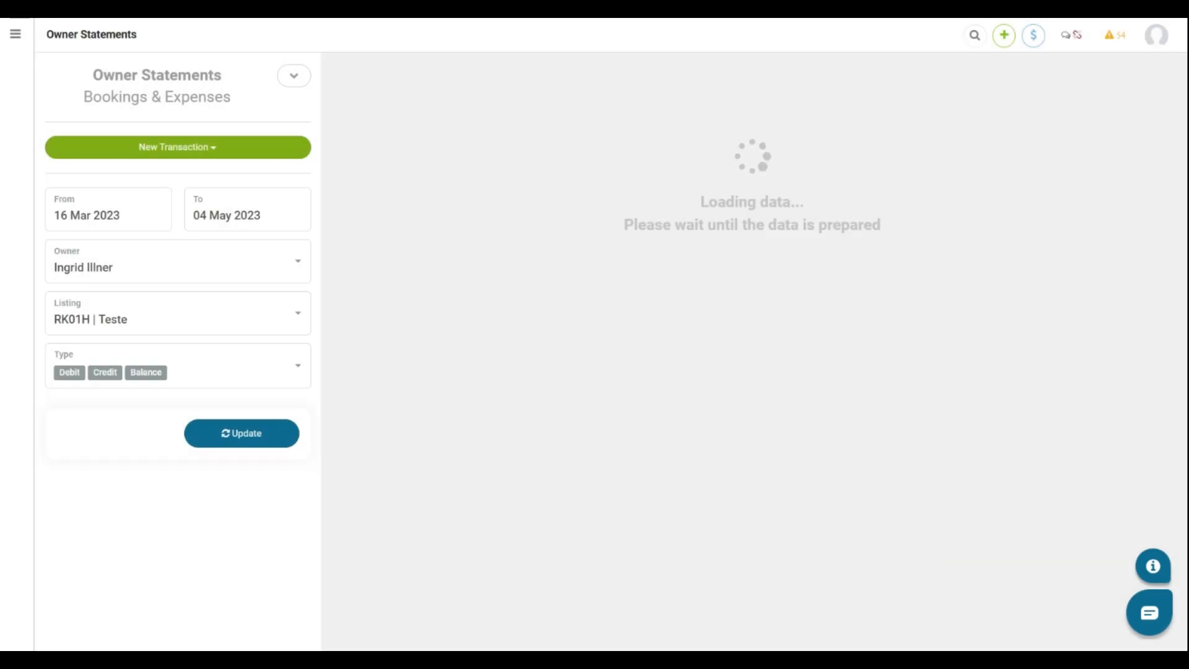
scroll(752, 350, down, 2)
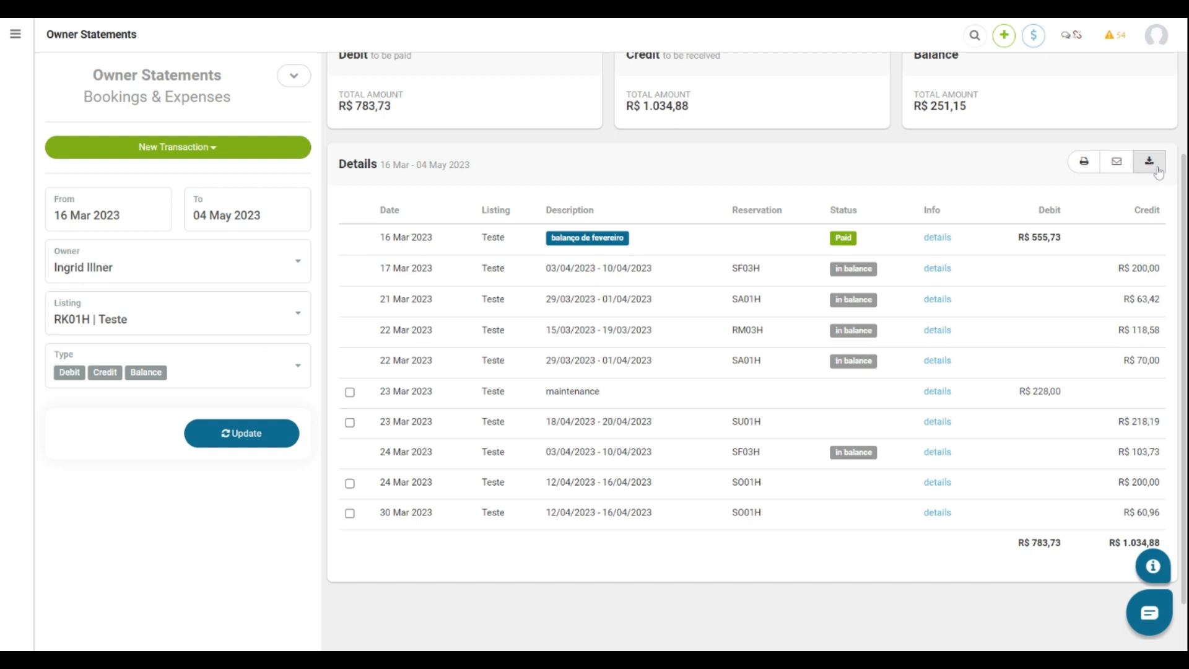
click(1117, 165)
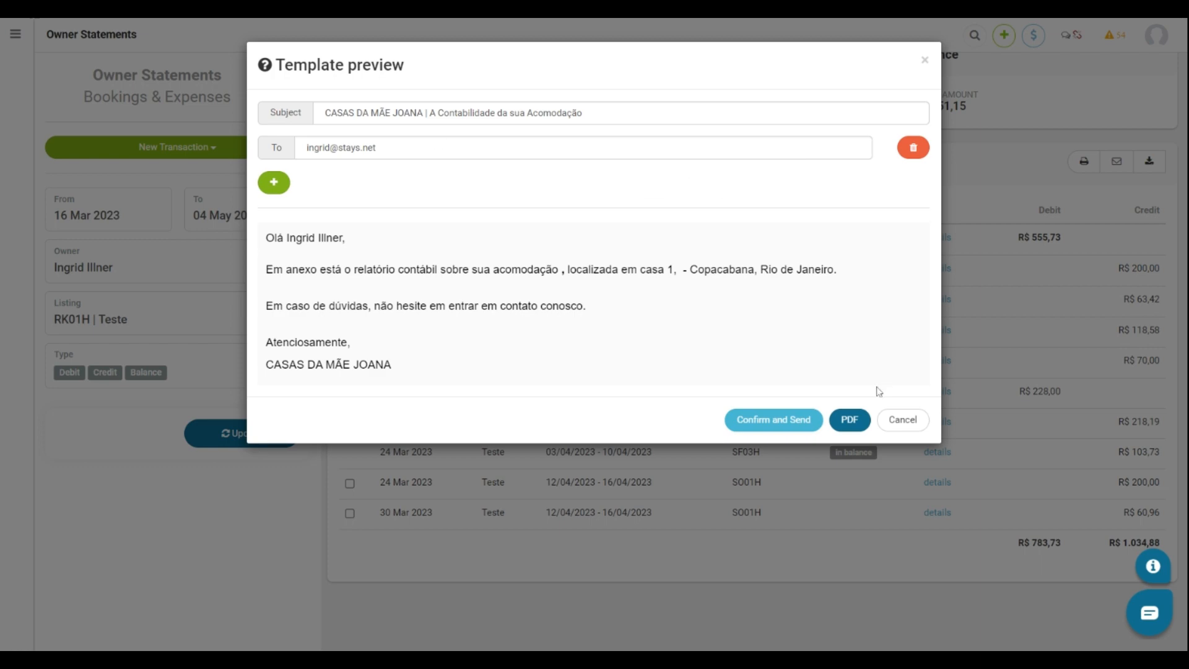
click(889, 422)
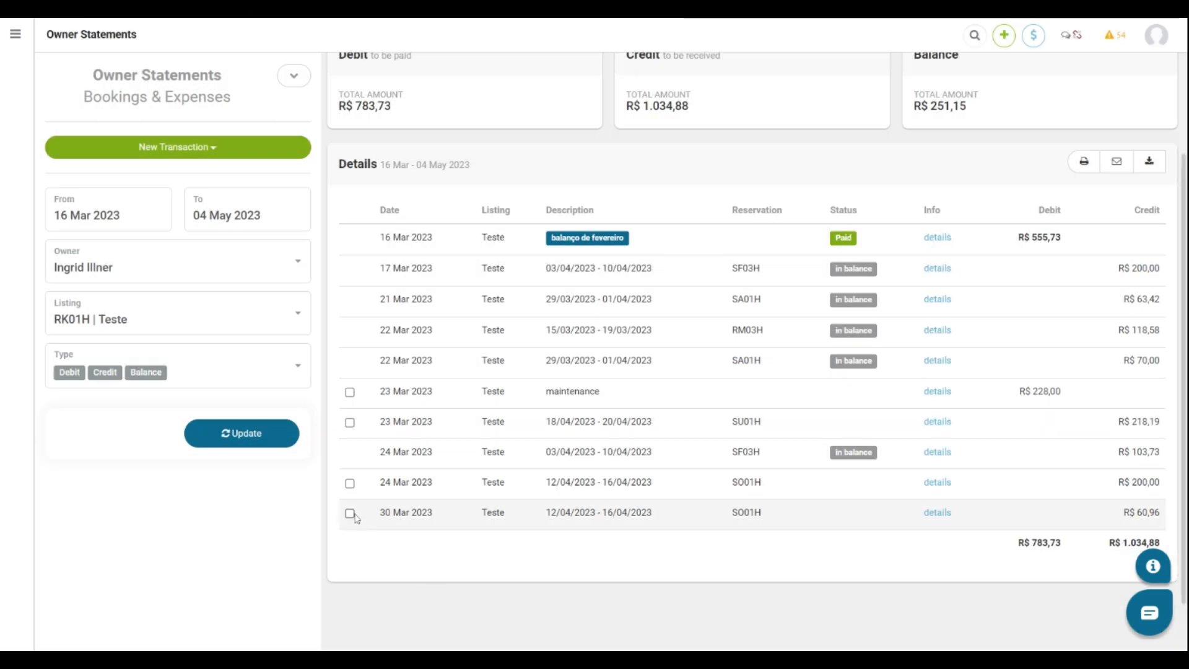
Select the maintenance debit and the SU01H and two SO01H credits and send them to payables.
click(350, 392)
click(350, 423)
click(350, 483)
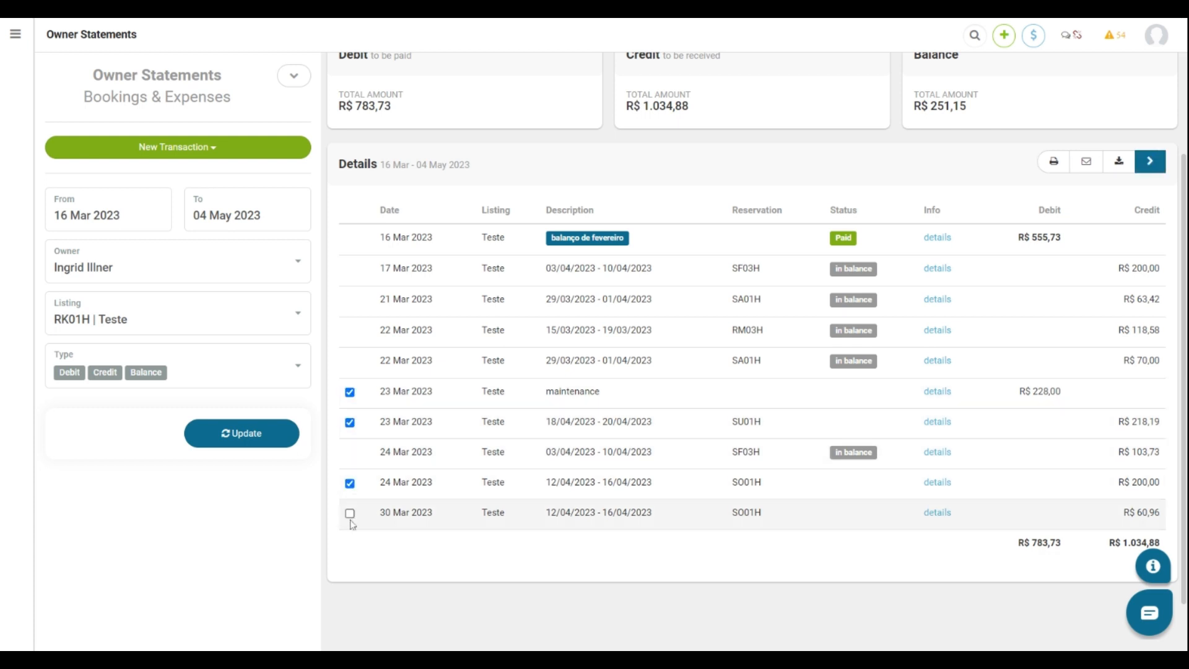
click(350, 513)
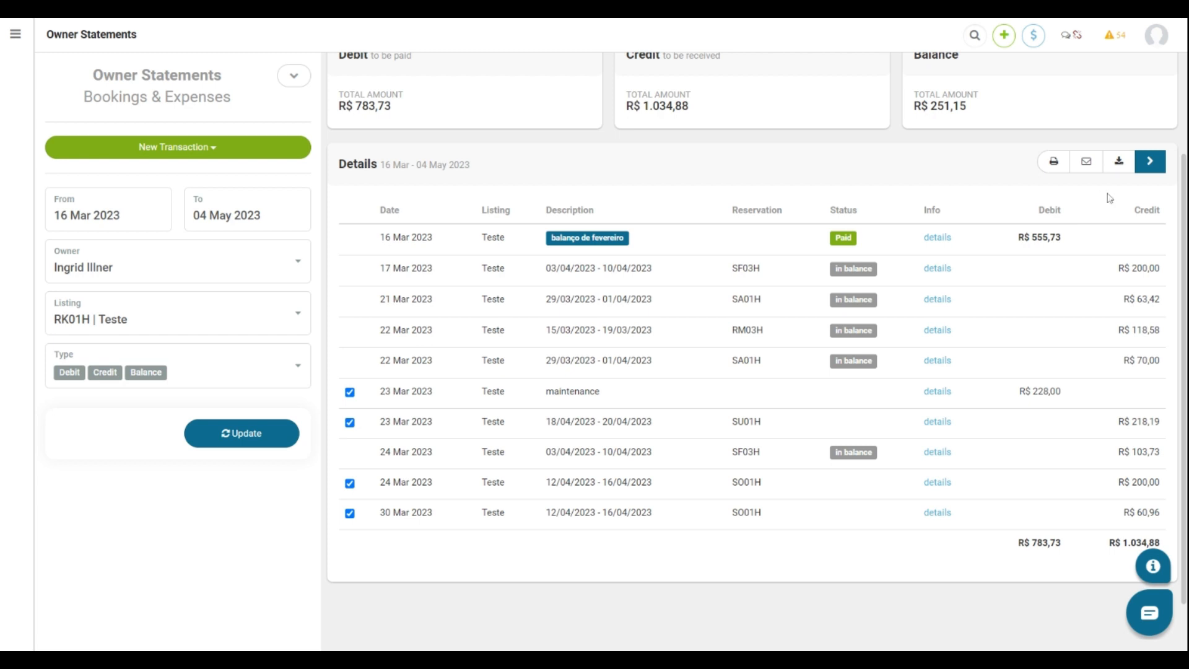
click(1151, 163)
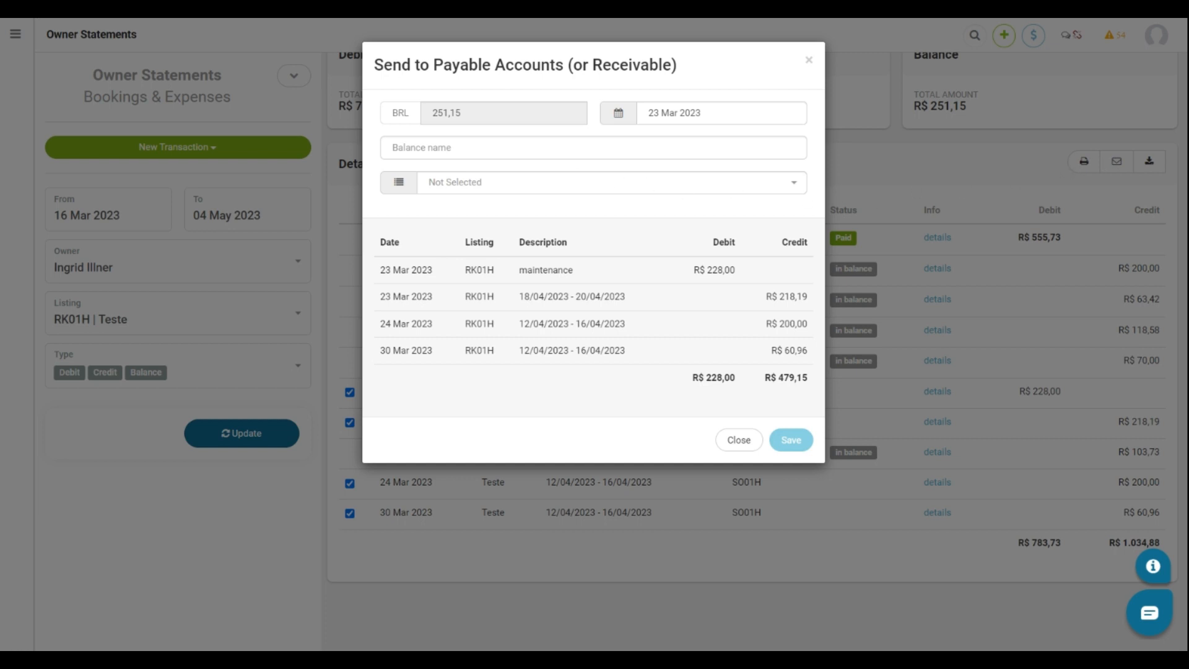
Name the balance 'march balance', classify it as Debits without Classification, and save.
click(593, 149)
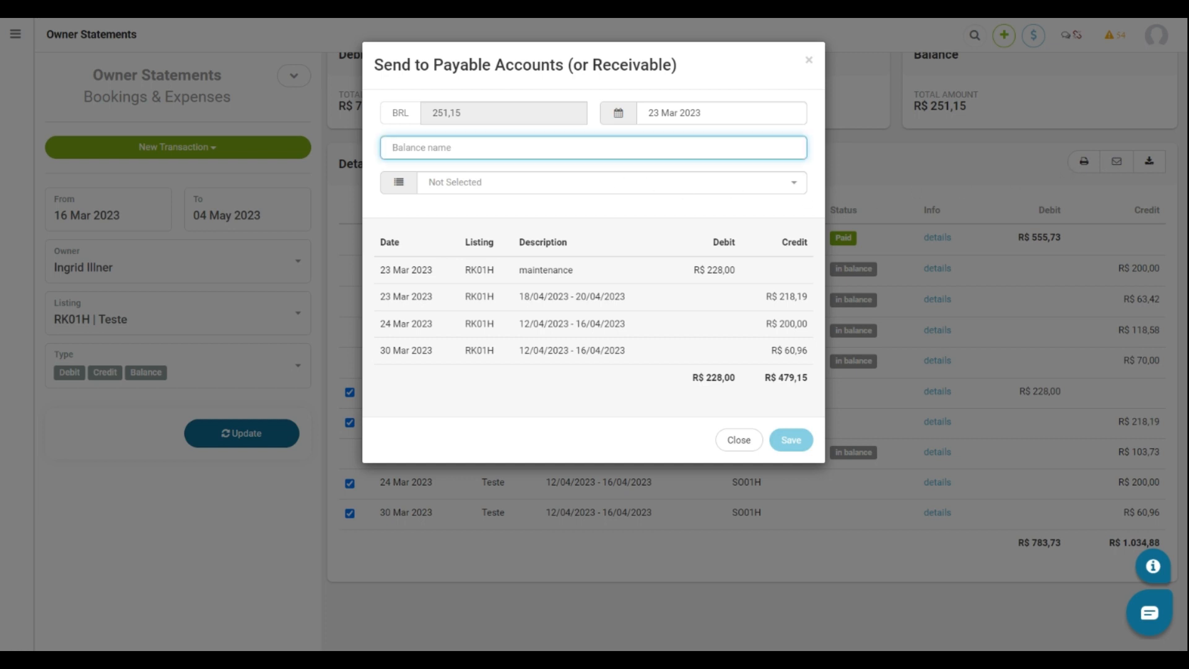
text(march balance)
click(523, 182)
click(523, 276)
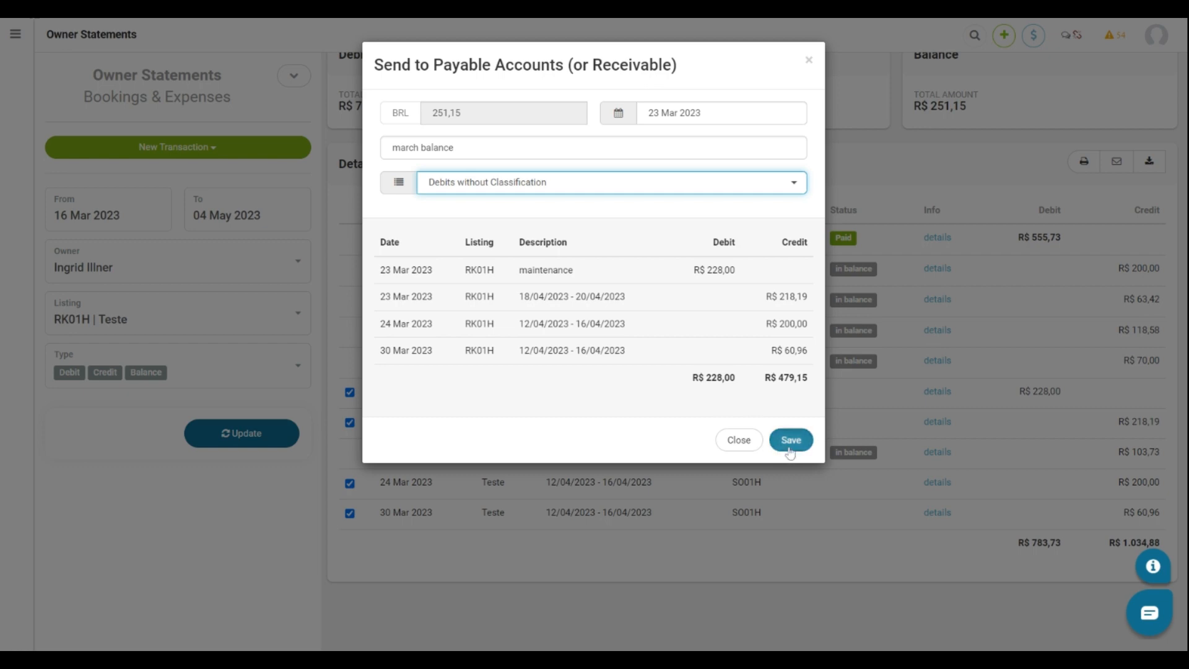
click(789, 447)
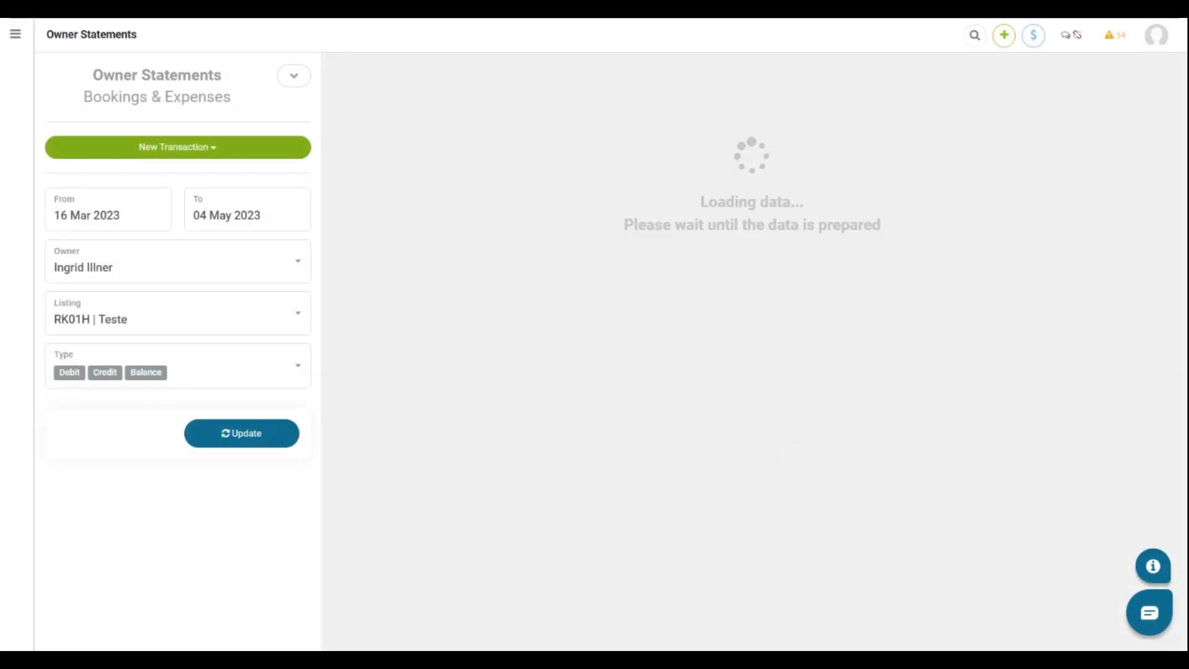
Edit the march balance to use the Banco Sicoob account, tick Paid, and save.
scroll(751, 363, down, 3)
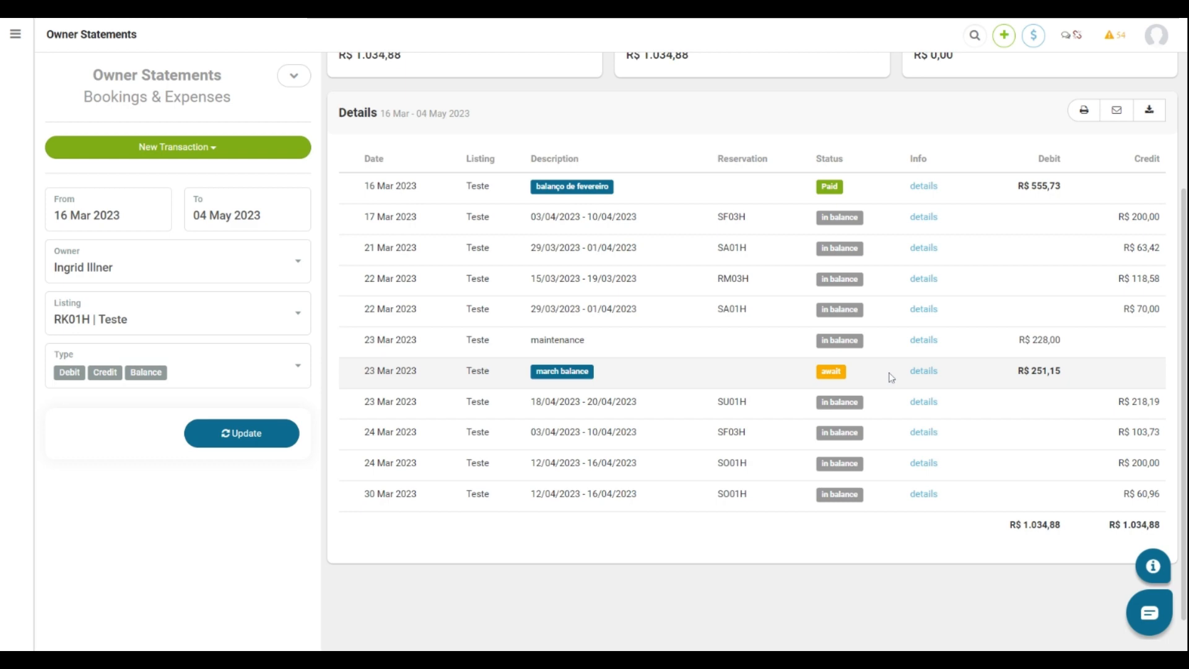
click(917, 373)
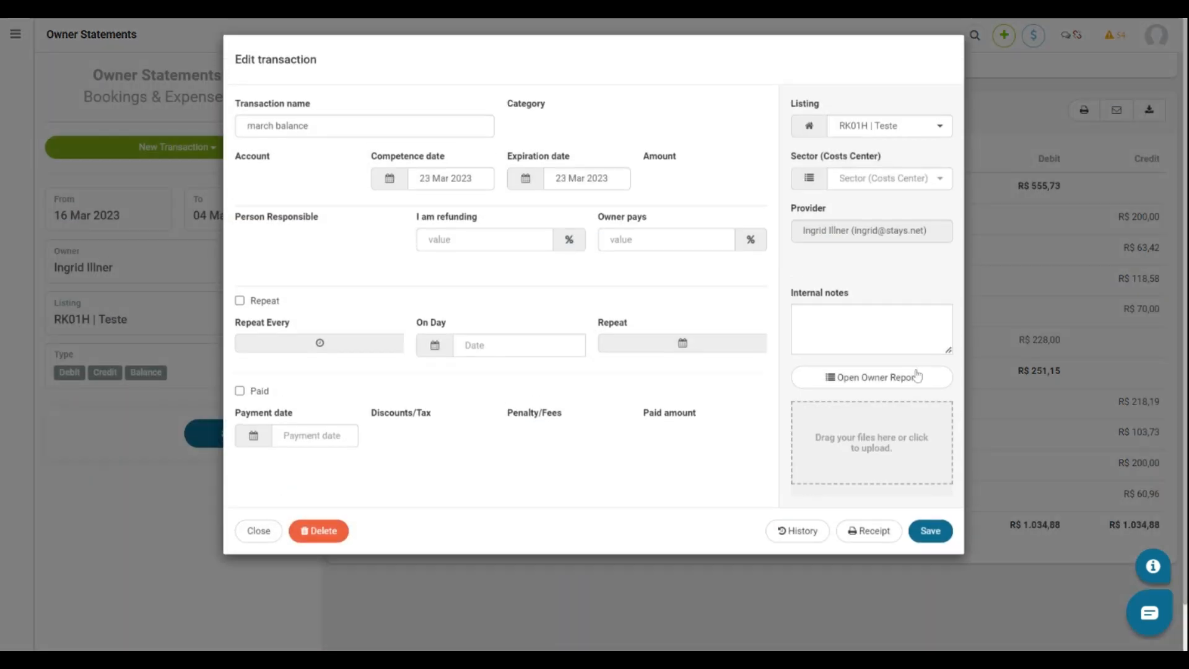
click(255, 193)
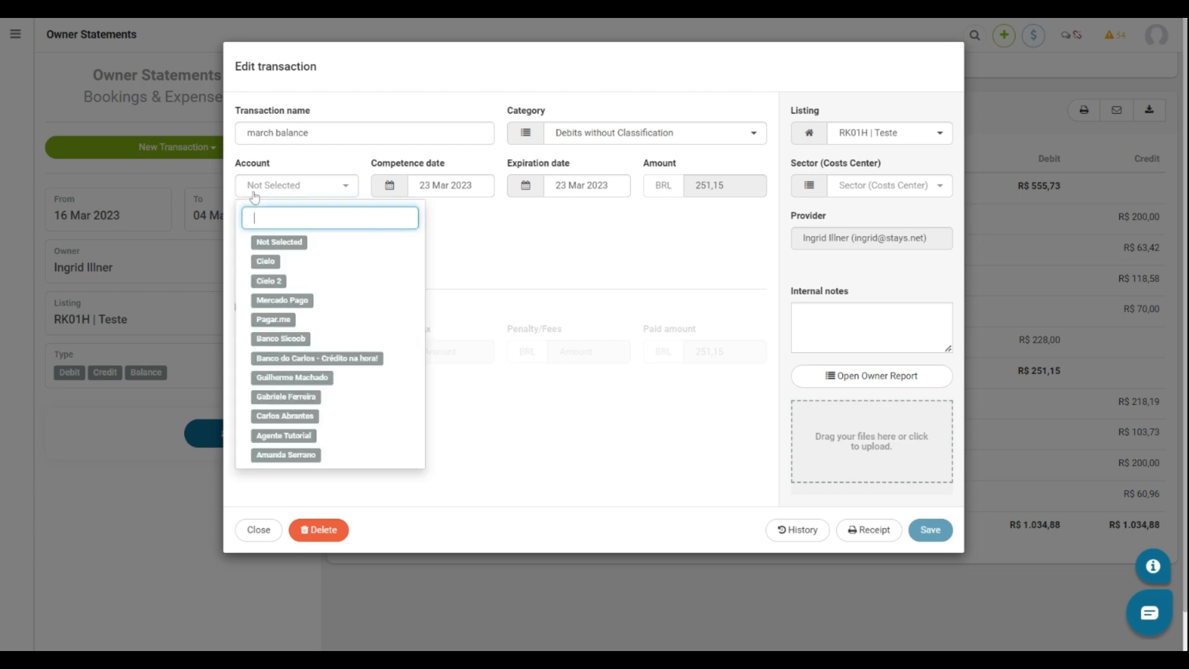
click(273, 378)
click(241, 310)
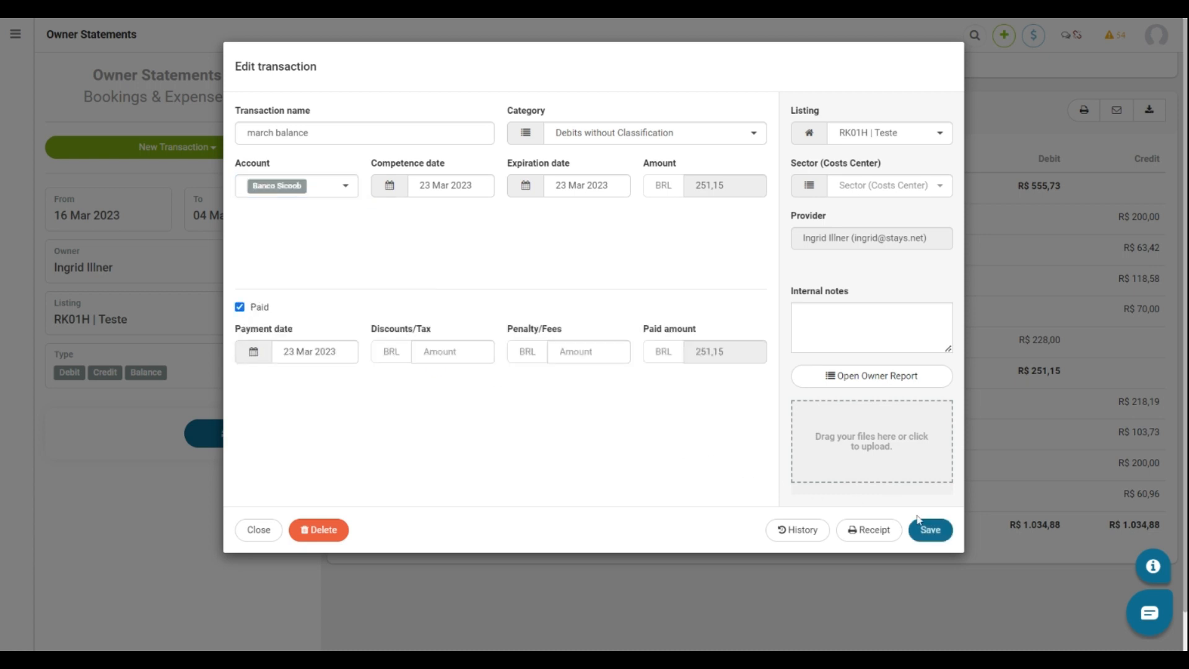
click(930, 532)
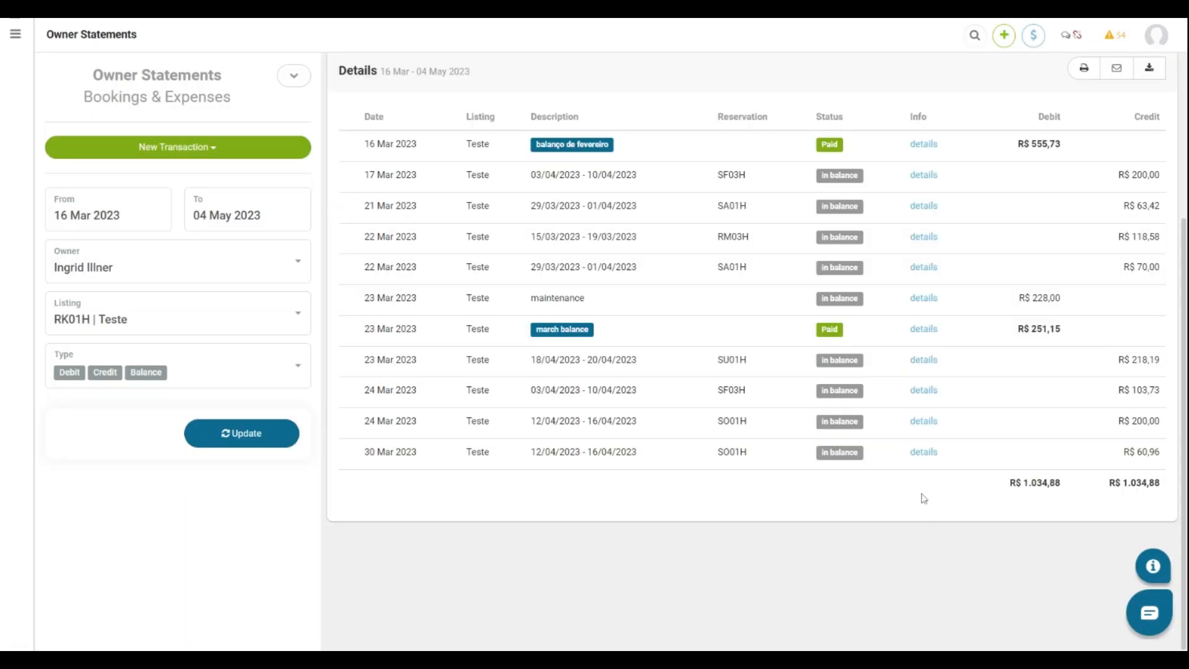